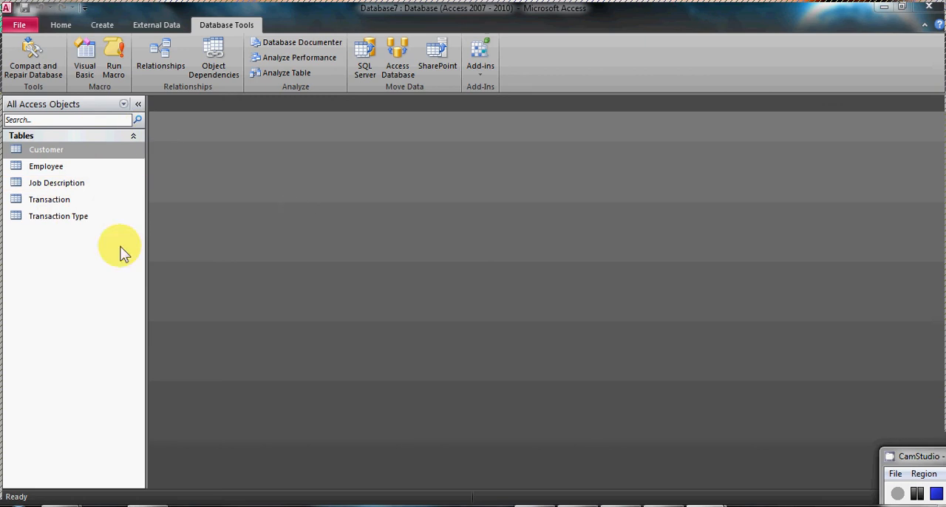
Open the Transaction Type table to review its records and close it.
double_click(59, 220)
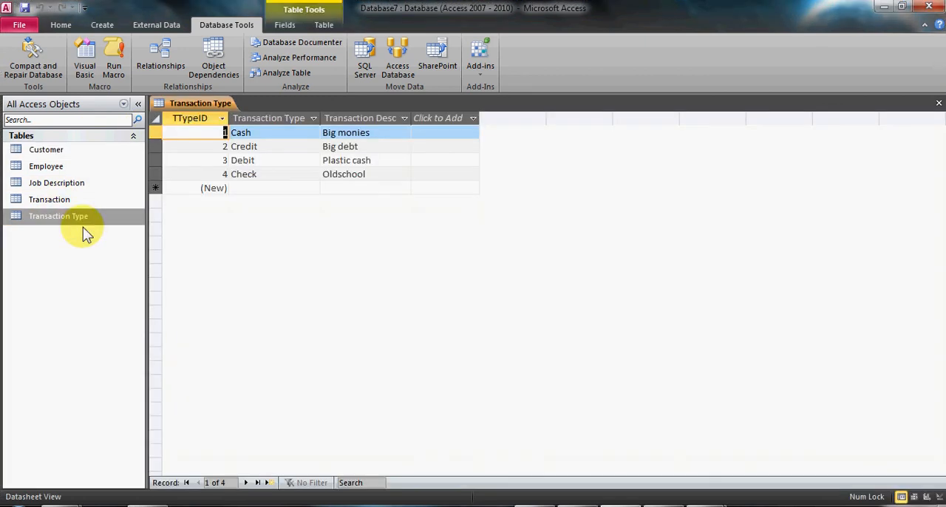
click(938, 103)
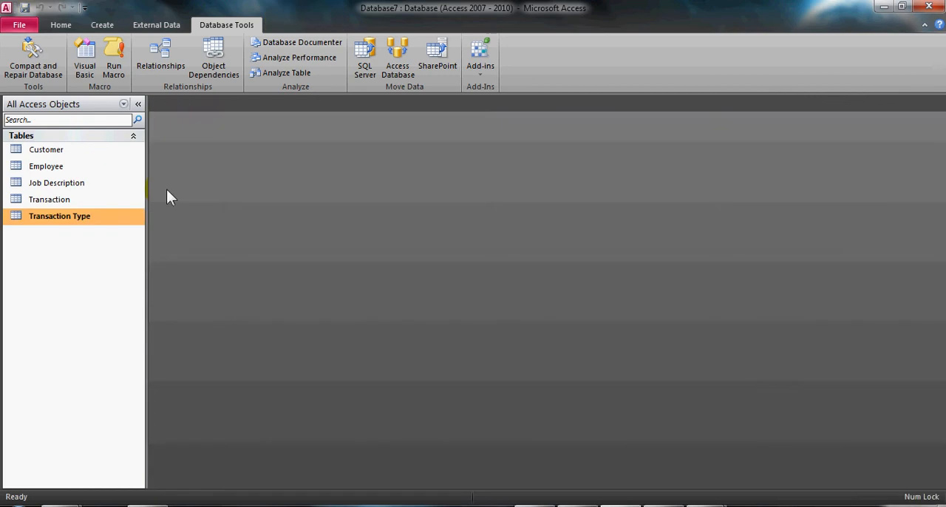
Open the Transaction table in Design view and check the data type options of the Sales Dollars field.
double_click(74, 201)
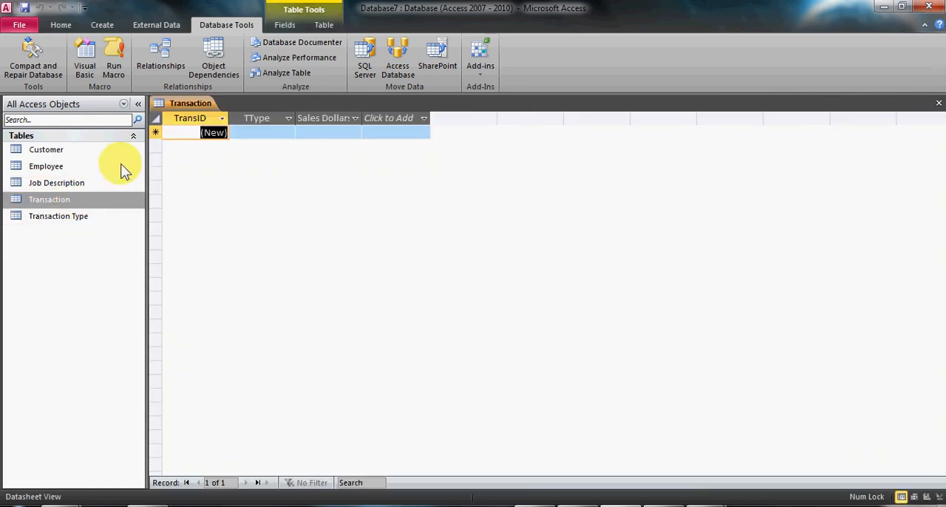
click(61, 25)
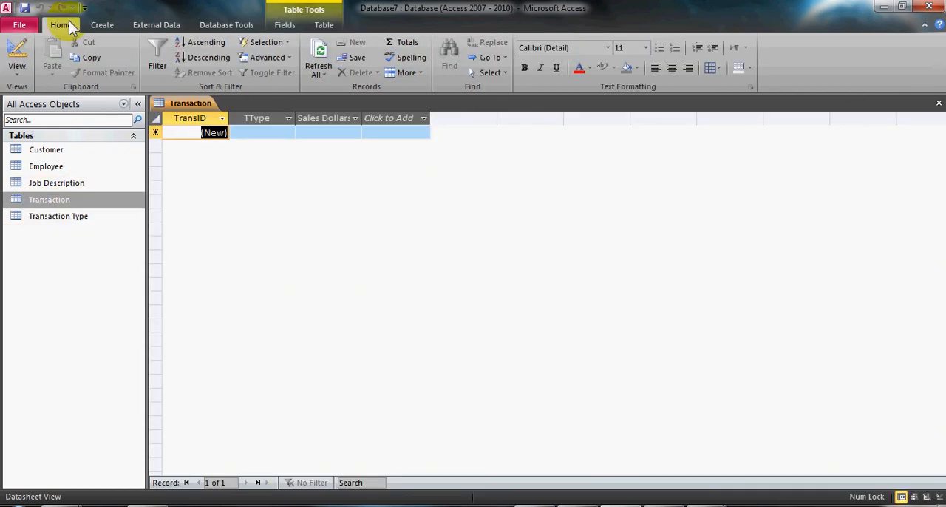
click(22, 58)
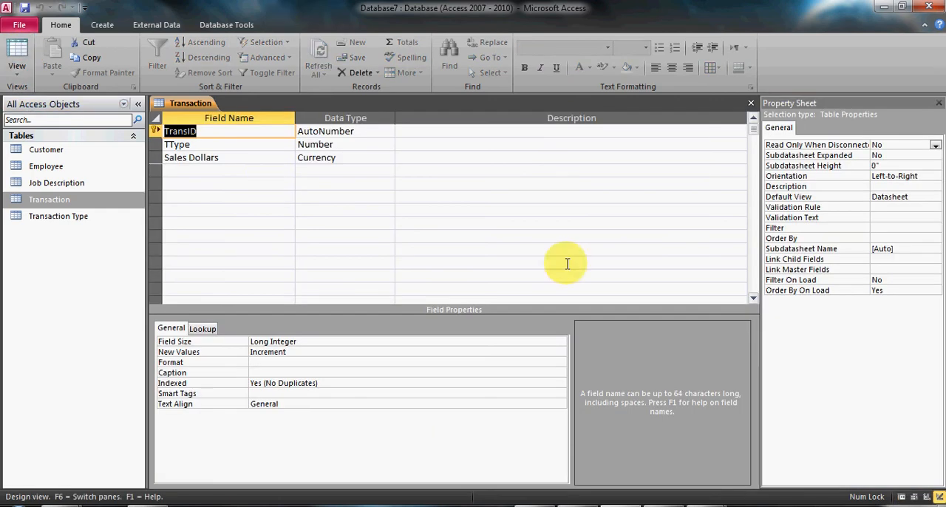
click(400, 158)
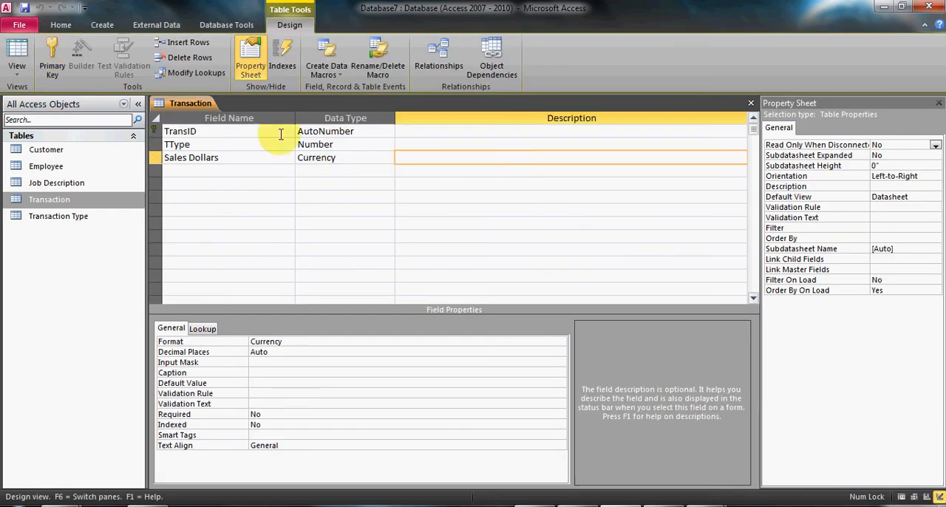
click(385, 162)
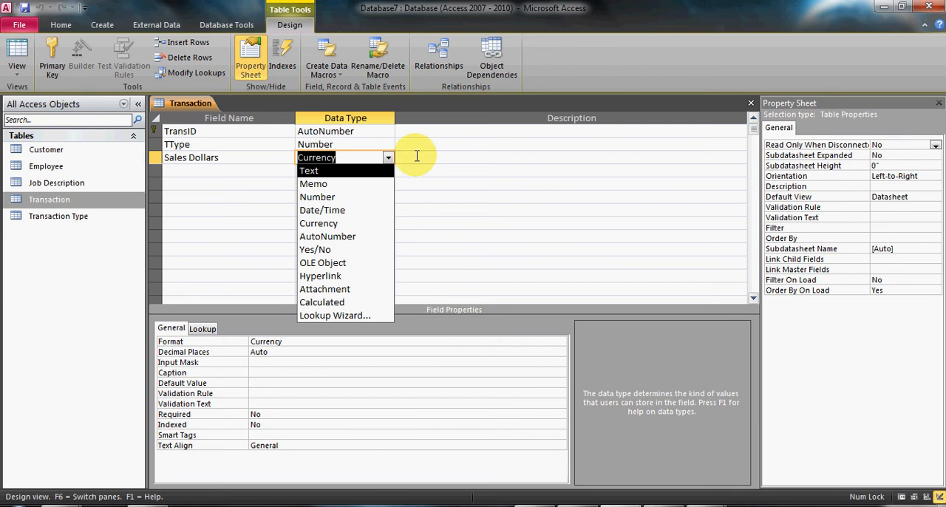
click(416, 155)
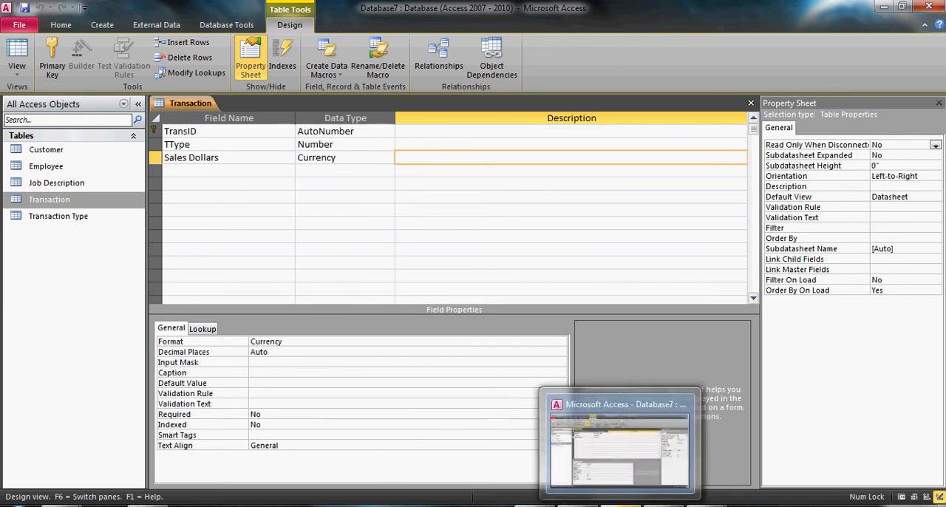
Switch to the Book2.xlsx workbook in Excel, examine the Transactions sheet's data in C4:K13, and return to the Access database.
click(651, 506)
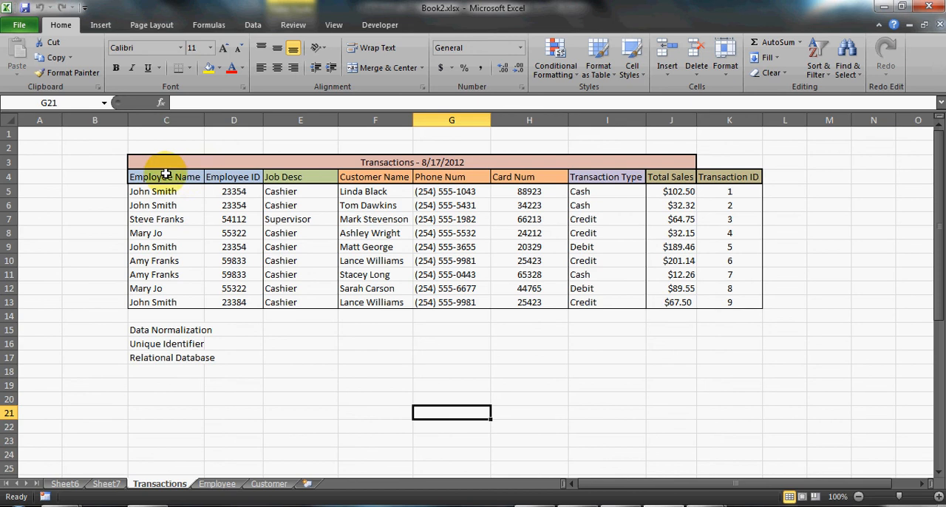
drag(164, 177, 722, 306)
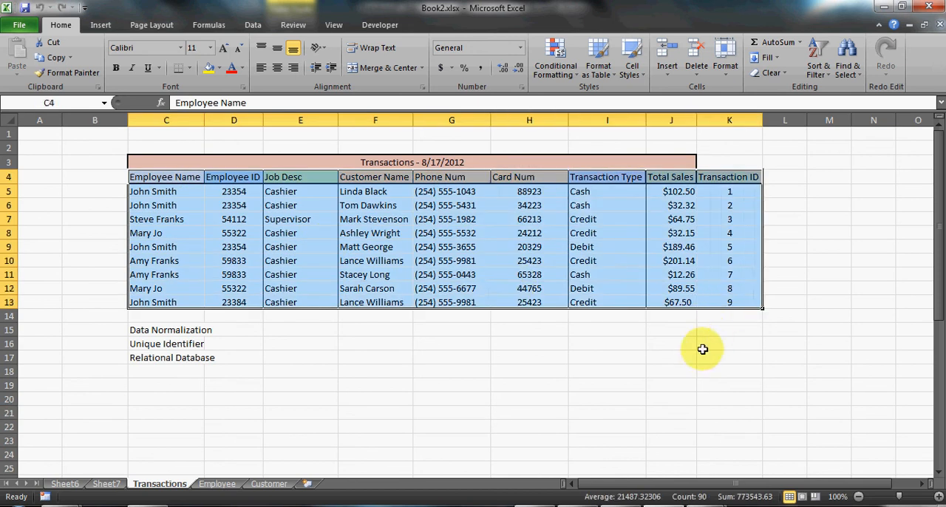
click(700, 346)
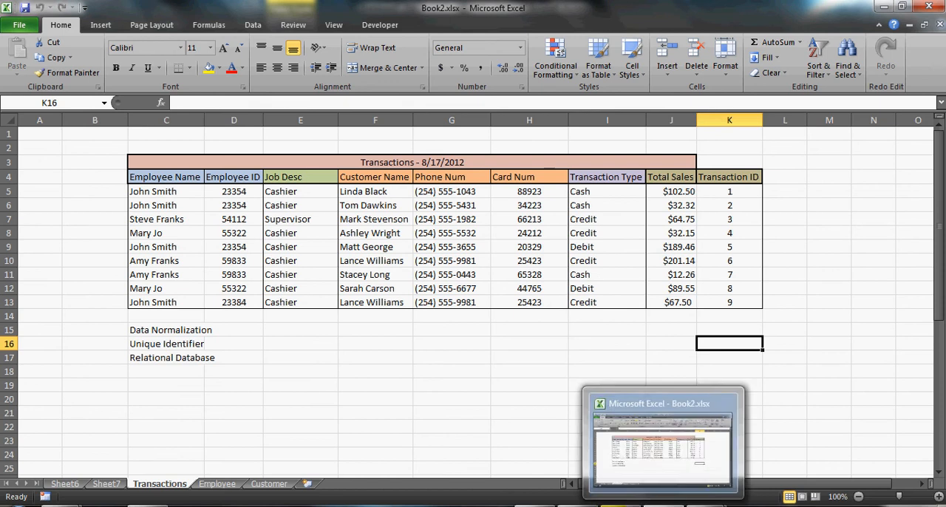
mouse_move(620, 505)
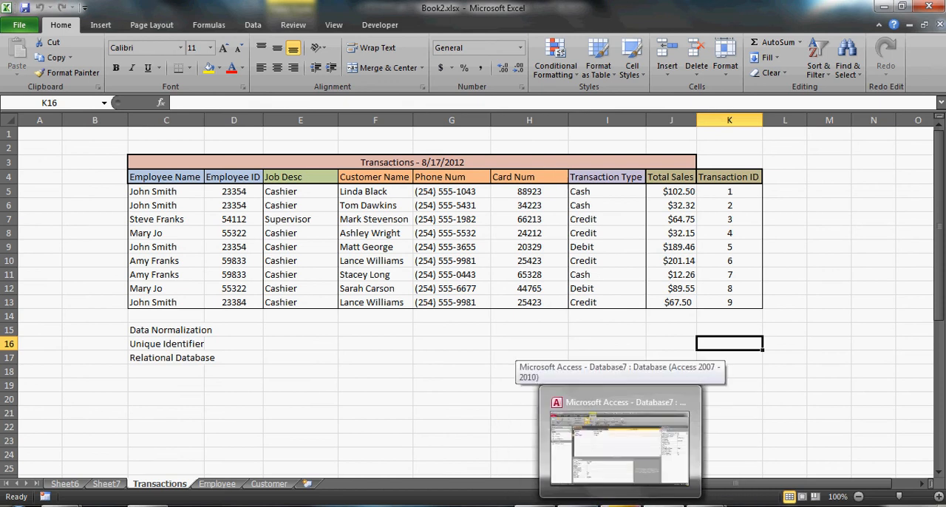
click(619, 506)
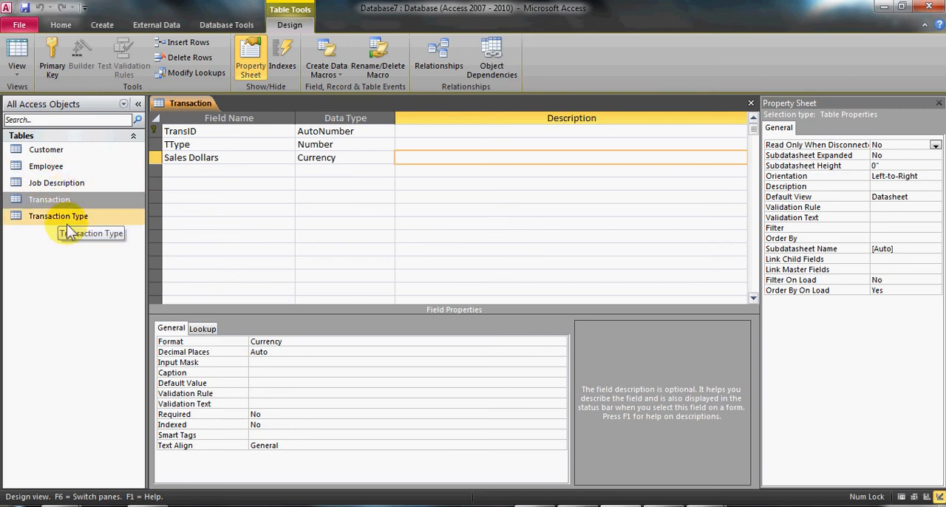
Add a field named EmplID with the Number data type below Sales Dollars in the Transaction table.
click(244, 170)
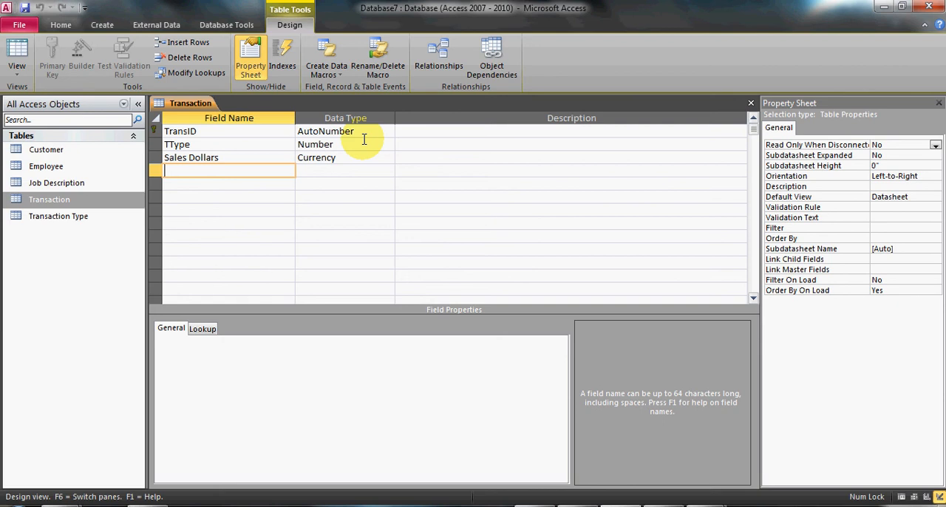
text(Employee)
key(BackSpace)
key(BackSpace)
key(BackSpace)
key(BackSpace)
key(BackSpace)
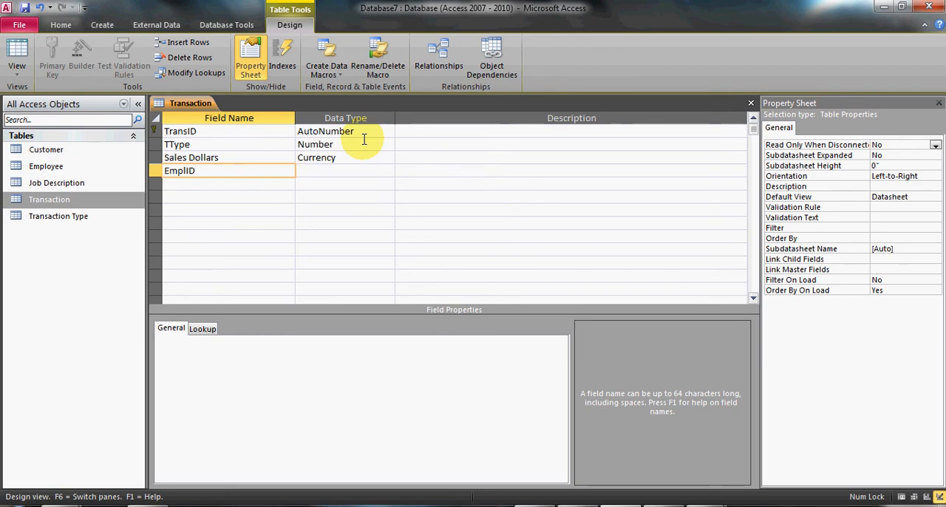
key(Tab)
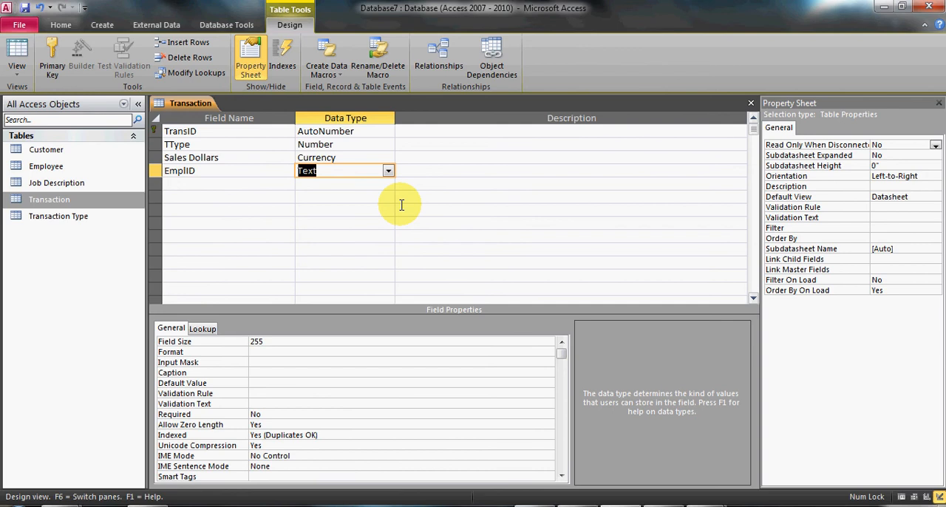
text(Number)
key(Tab)
Add a field named CustID with the Number data type below EmplID.
key(Down)
key(Left)
key(Left)
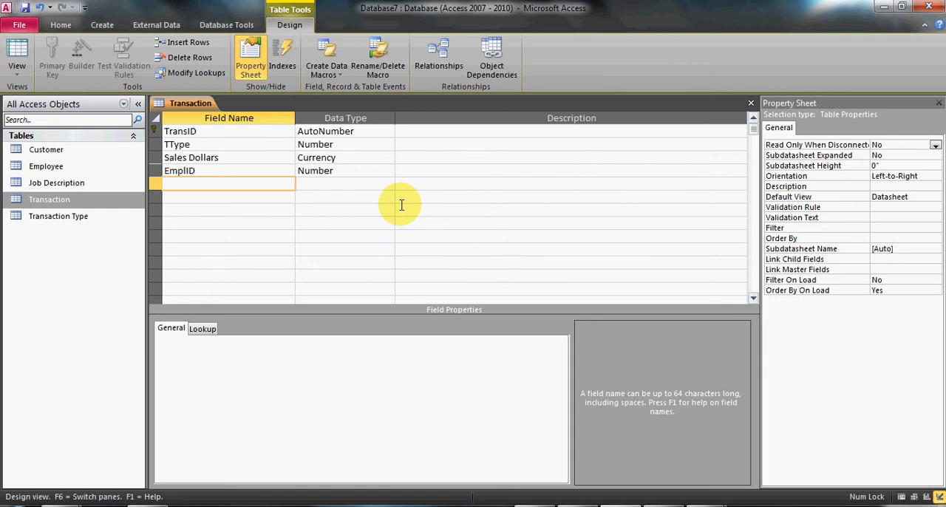
text(CustID)
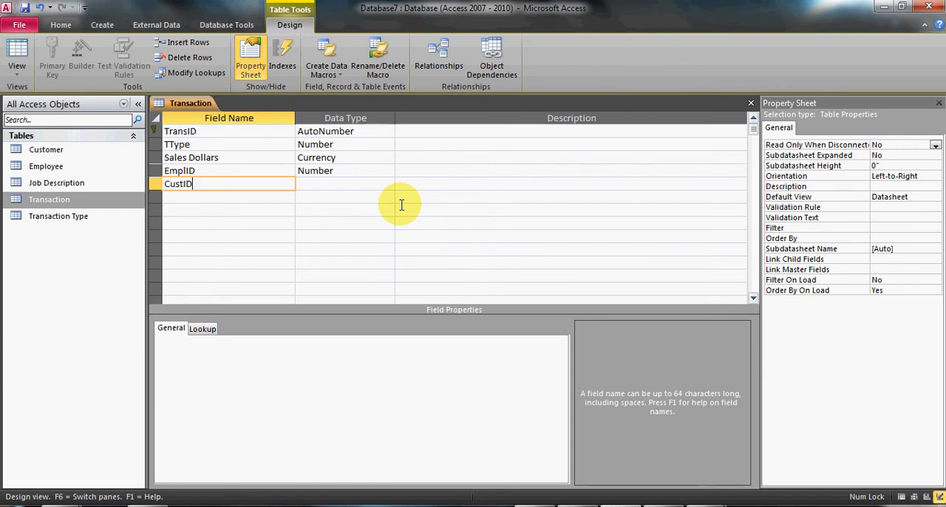
key(Tab)
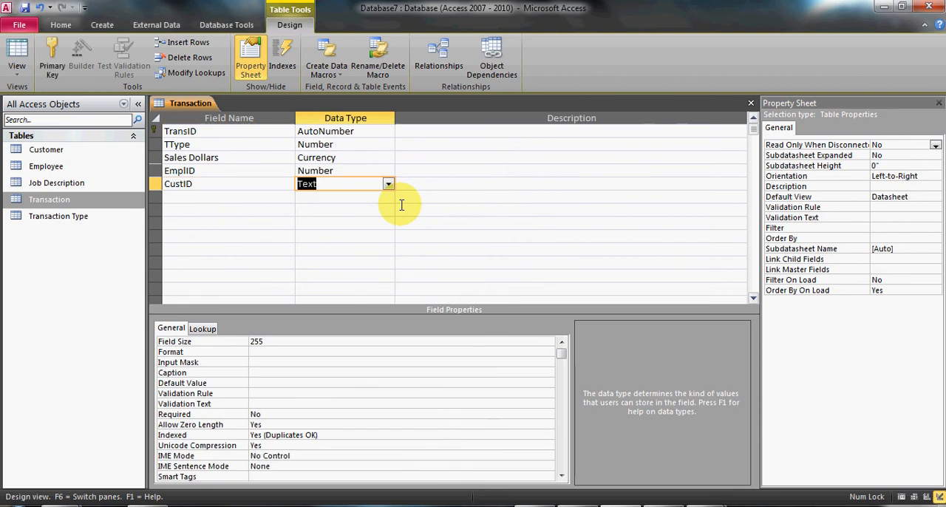
text(number)
key(Down)
key(Left)
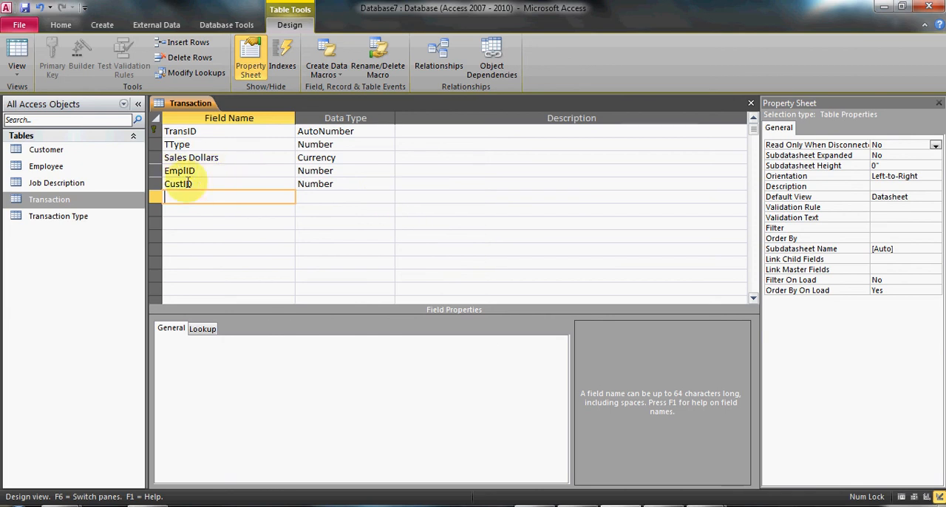
Save the Transaction table's design, check its fields in Datasheet view and close the table.
click(225, 171)
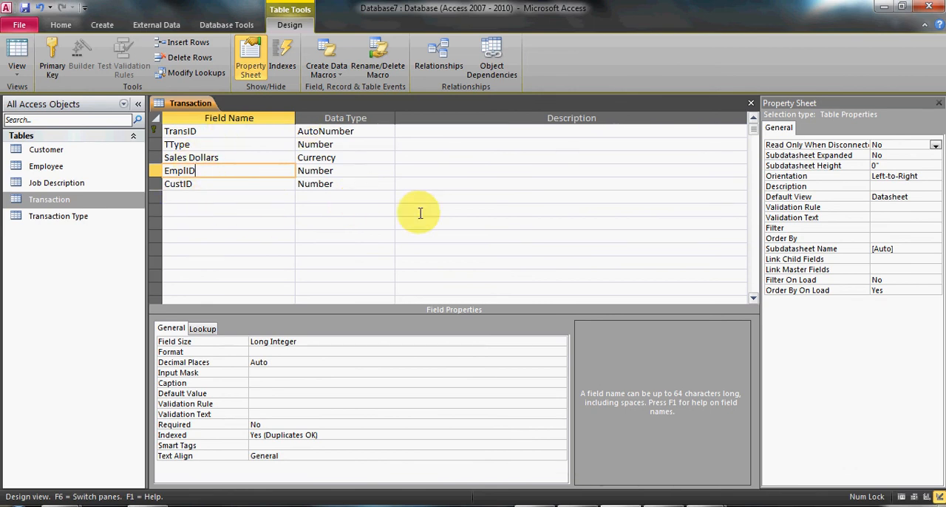
click(26, 11)
click(21, 53)
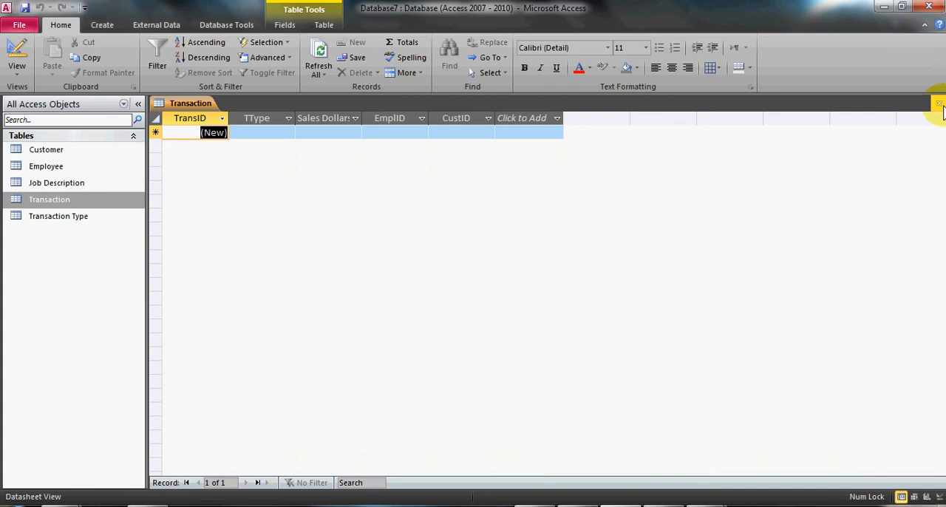
click(938, 103)
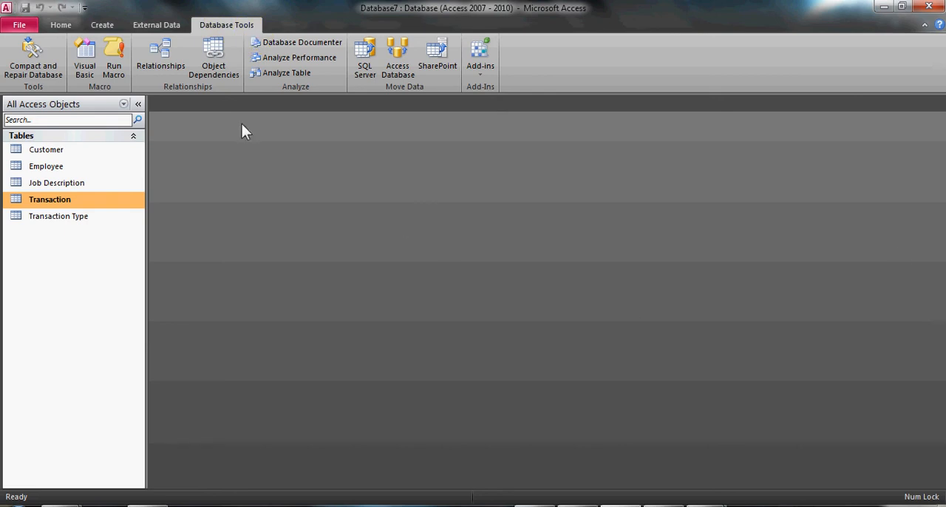
Open the Relationships window and add the Customer, Employee, Job Description, Transaction and Transaction Type tables to it.
click(172, 77)
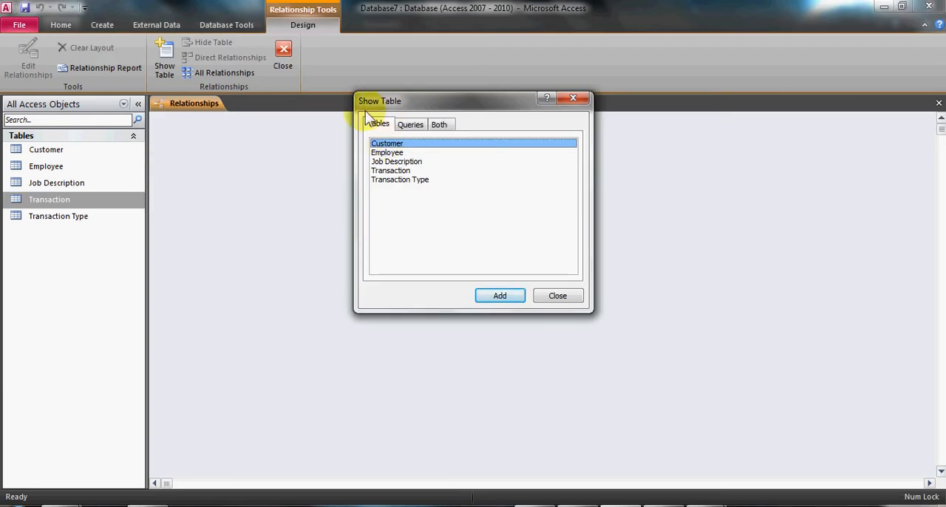
click(578, 97)
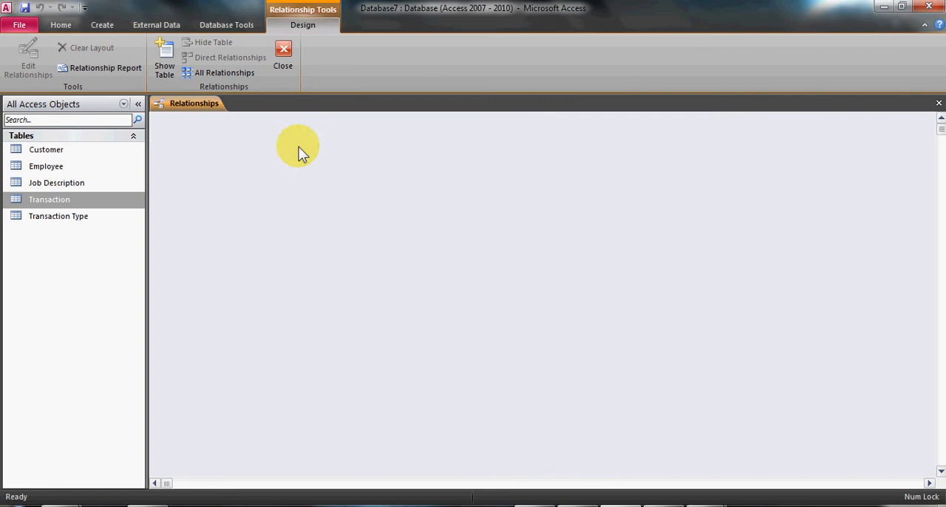
right_click(356, 196)
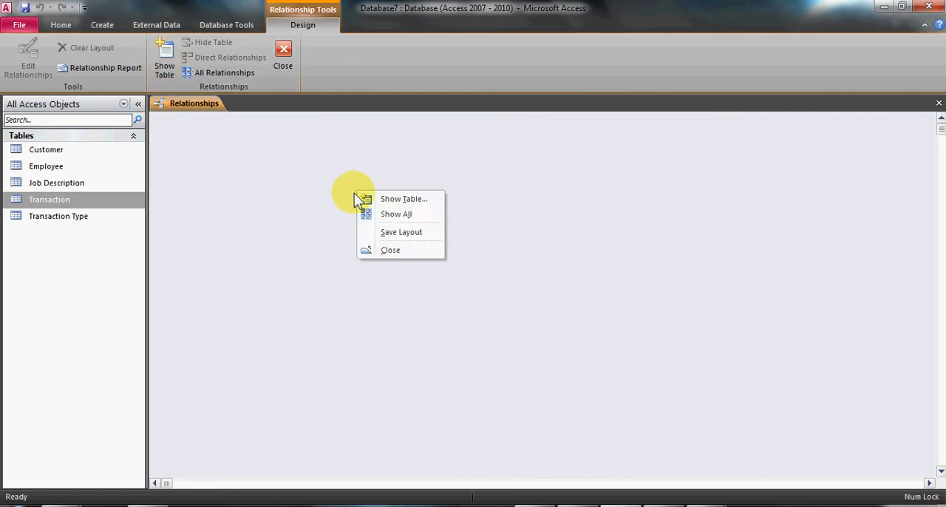
click(429, 198)
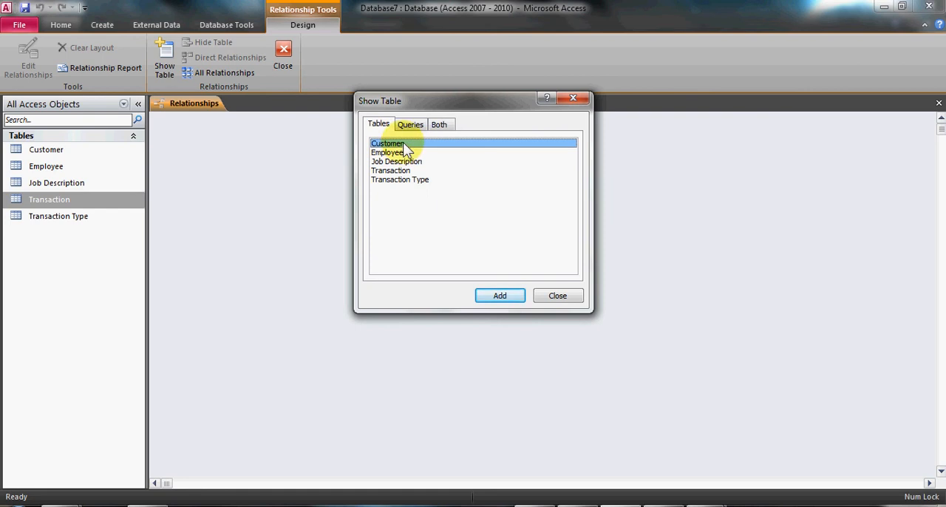
click(499, 295)
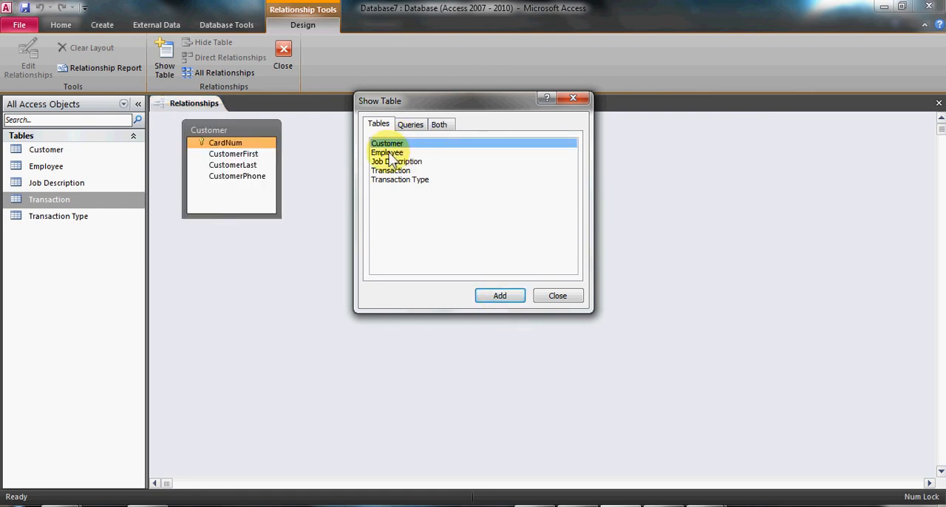
click(411, 124)
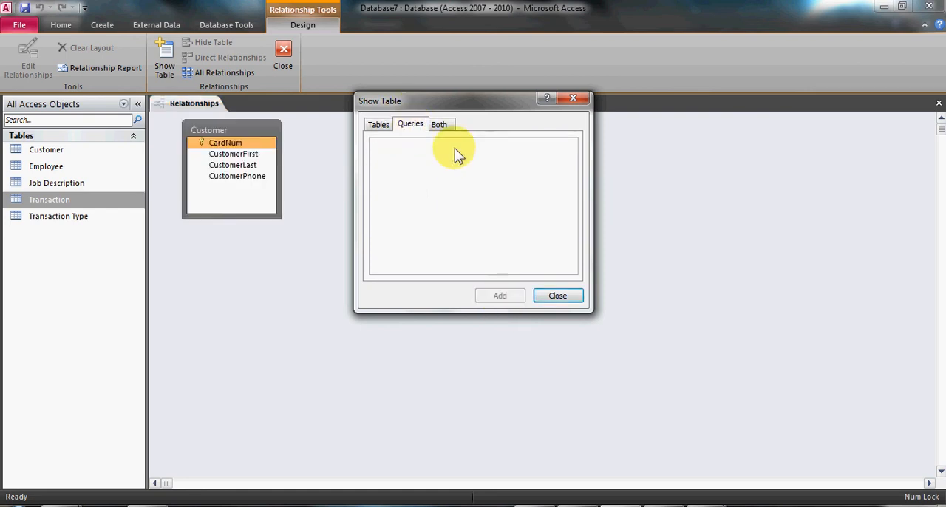
click(380, 125)
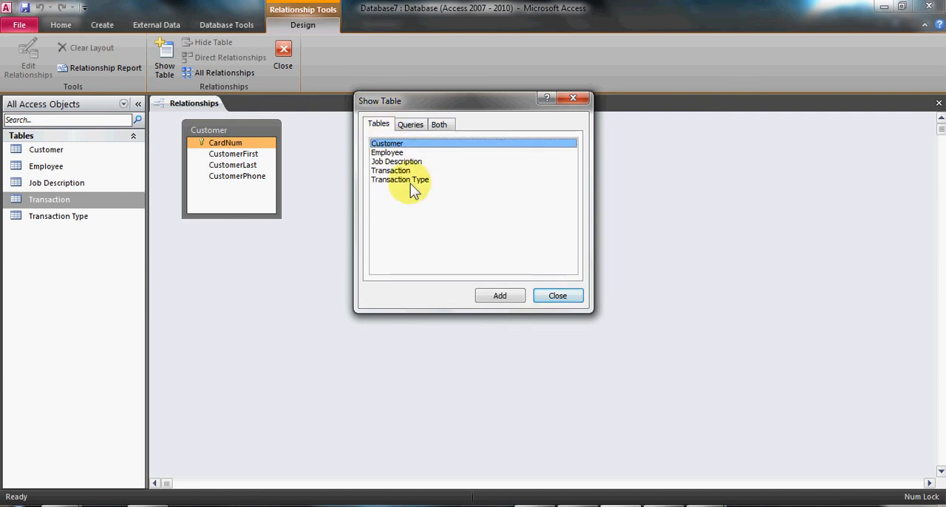
double_click(390, 153)
double_click(401, 163)
double_click(399, 172)
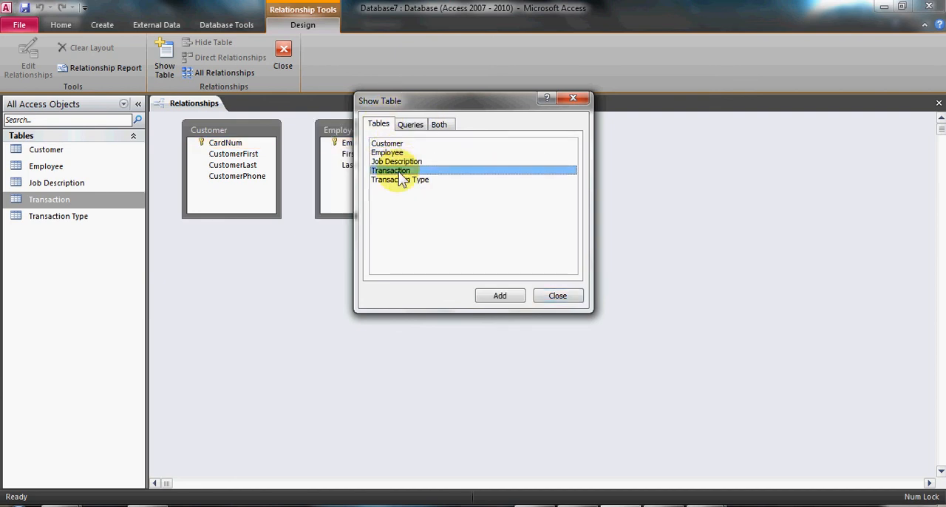
double_click(400, 179)
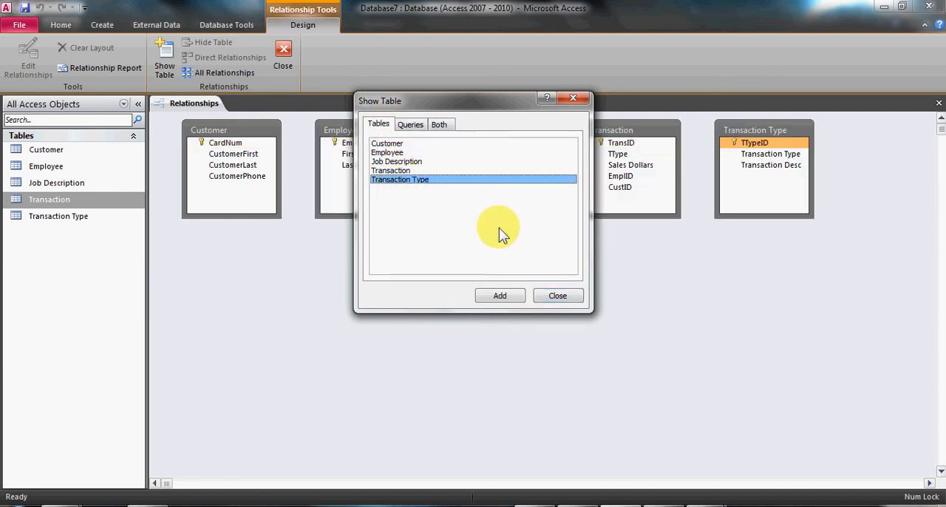
click(556, 294)
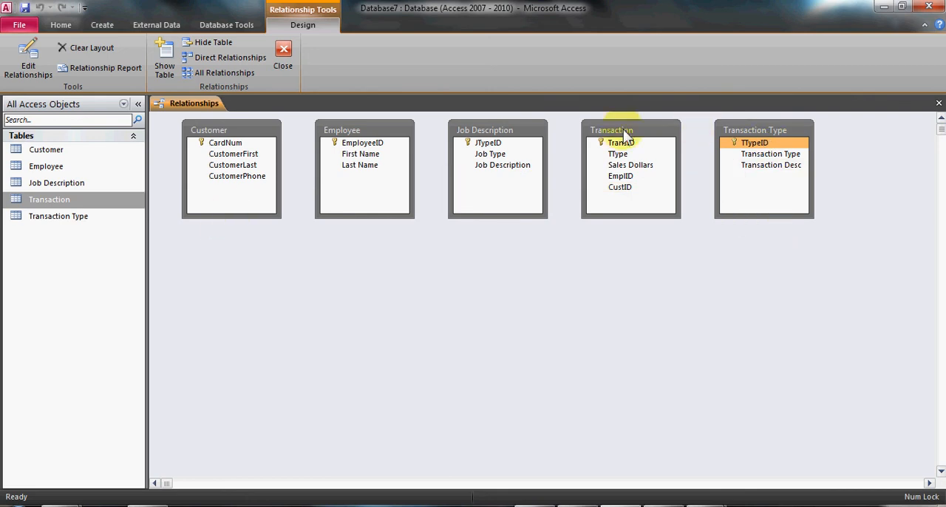
Arrange the tables with Job Description below Employee, Transaction Type beside Employee and Transaction lowest, and close the Relationships window.
drag(623, 129, 426, 277)
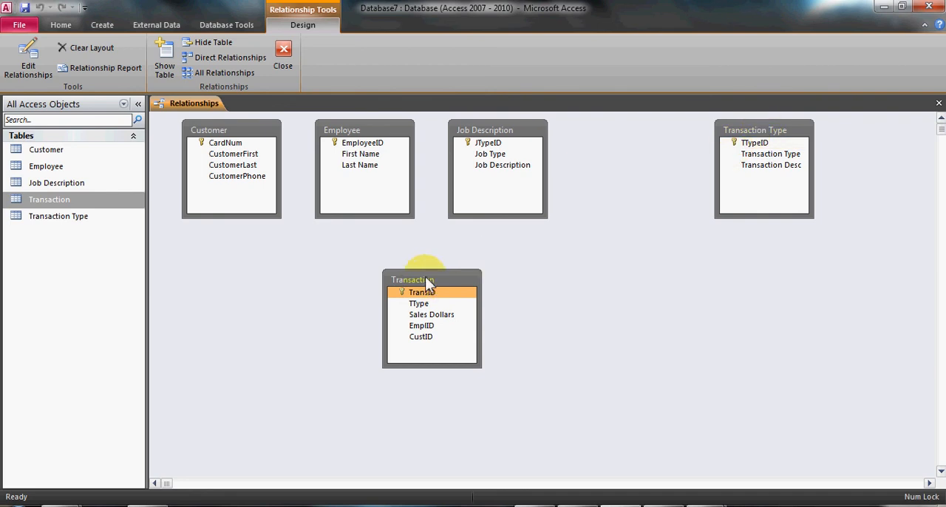
drag(425, 276, 685, 296)
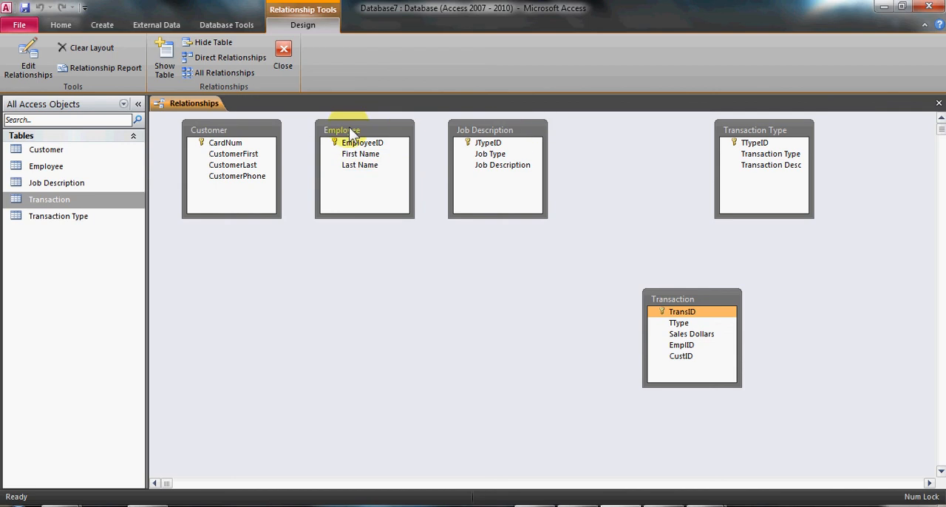
drag(487, 124, 358, 243)
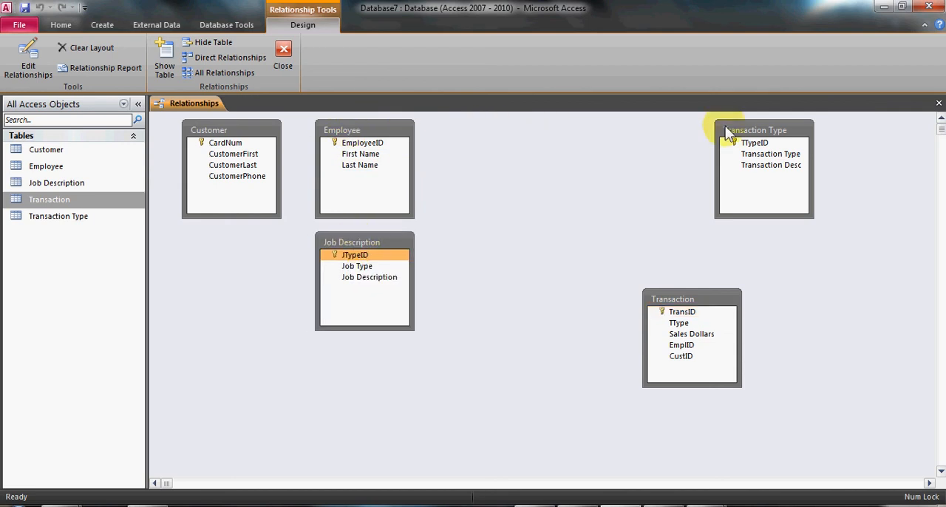
drag(725, 125, 467, 134)
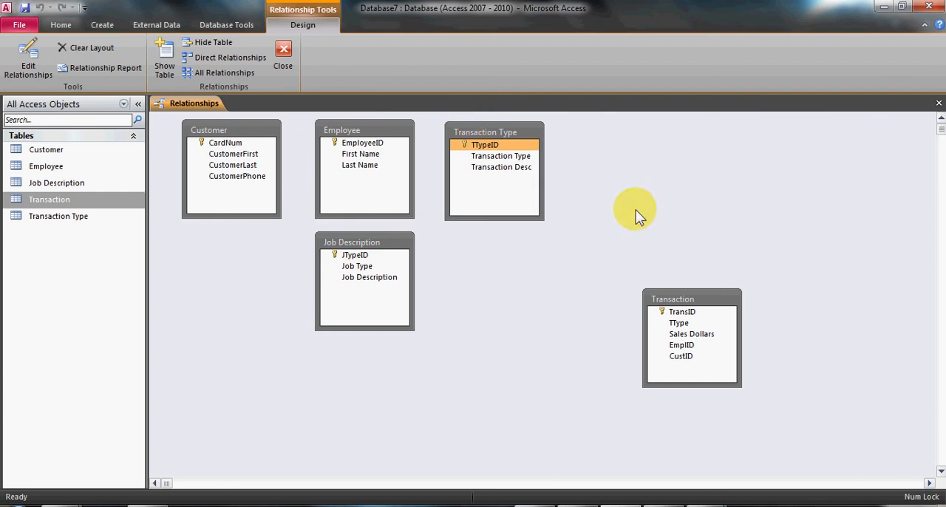
click(684, 314)
drag(670, 295, 571, 362)
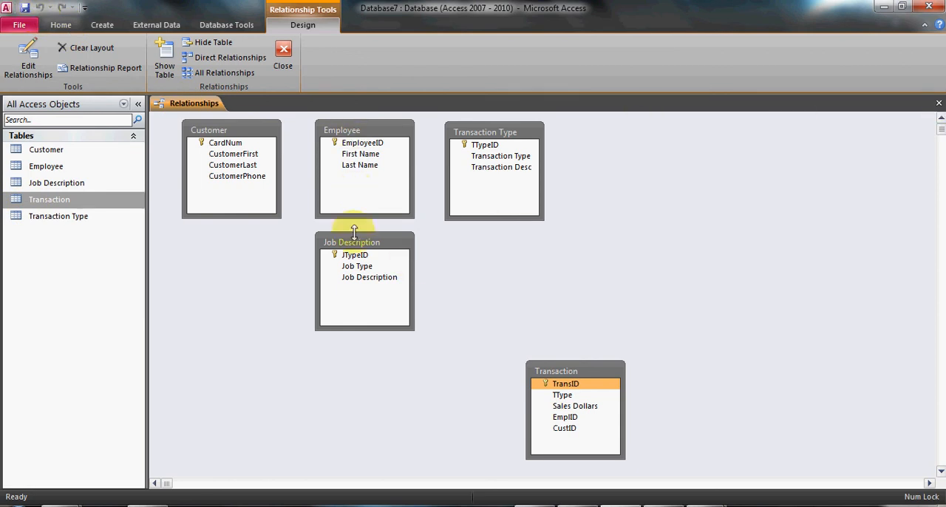
click(938, 103)
Open the Employee table in Design view, add a field named JobID with the Number data type below Last Name, and save the design.
double_click(59, 167)
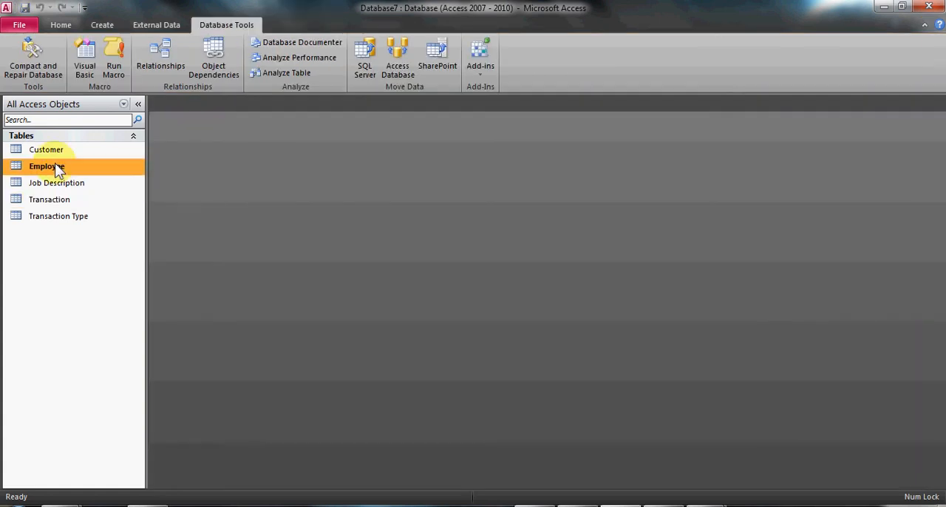
click(61, 25)
click(16, 59)
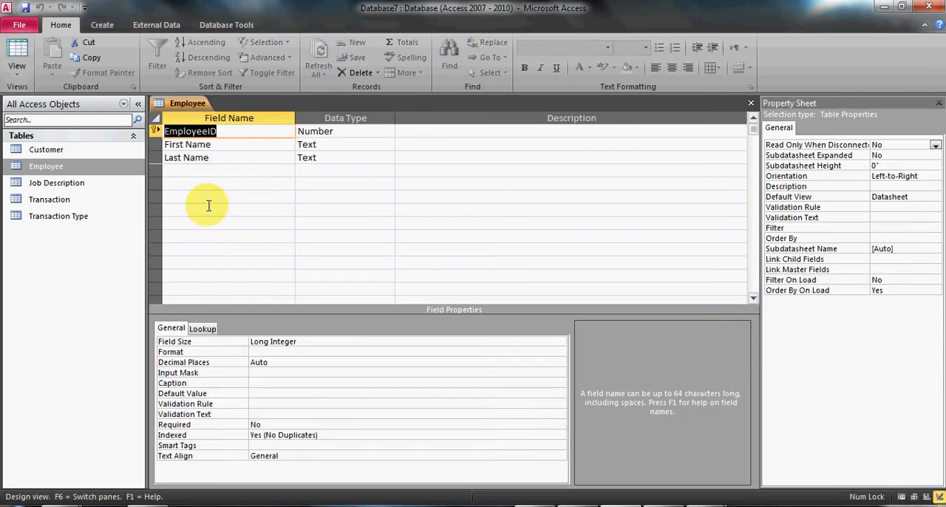
click(213, 171)
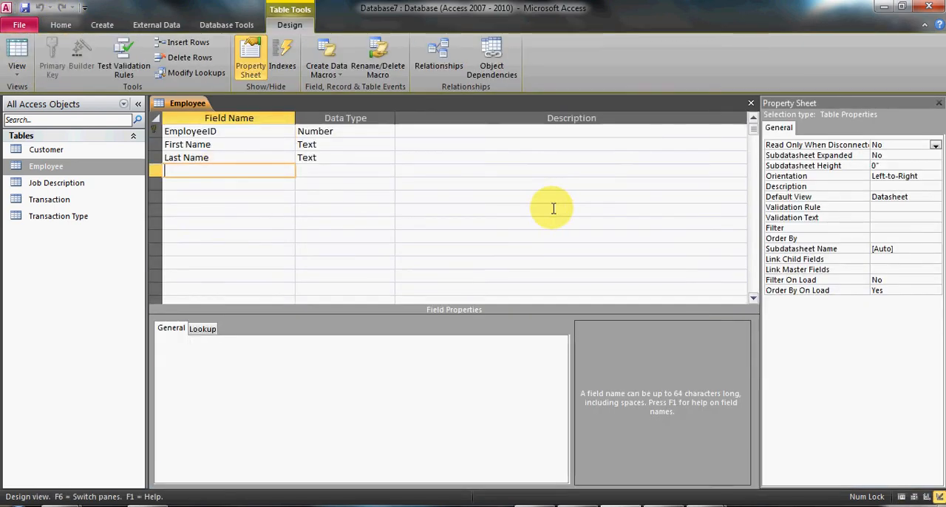
text(JobID)
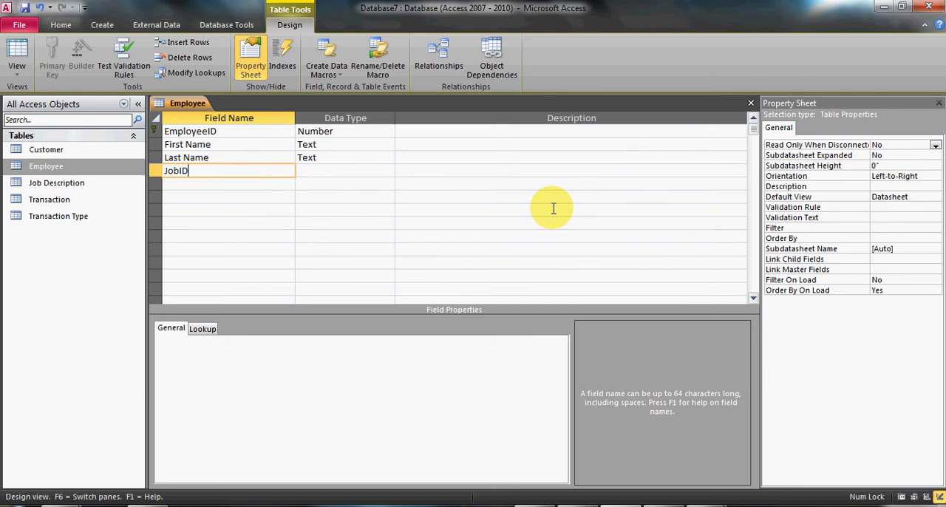
key(Tab)
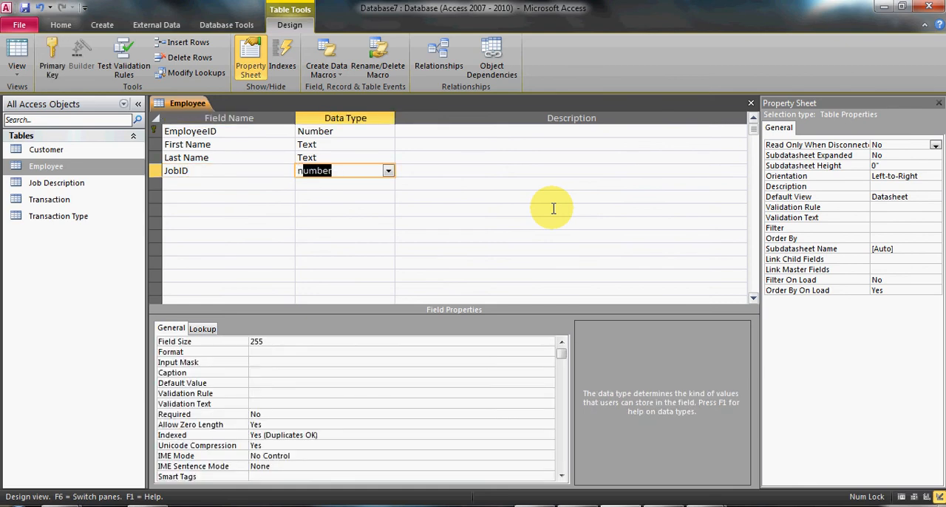
key(Return)
key(Return)
key(ctrl+s)
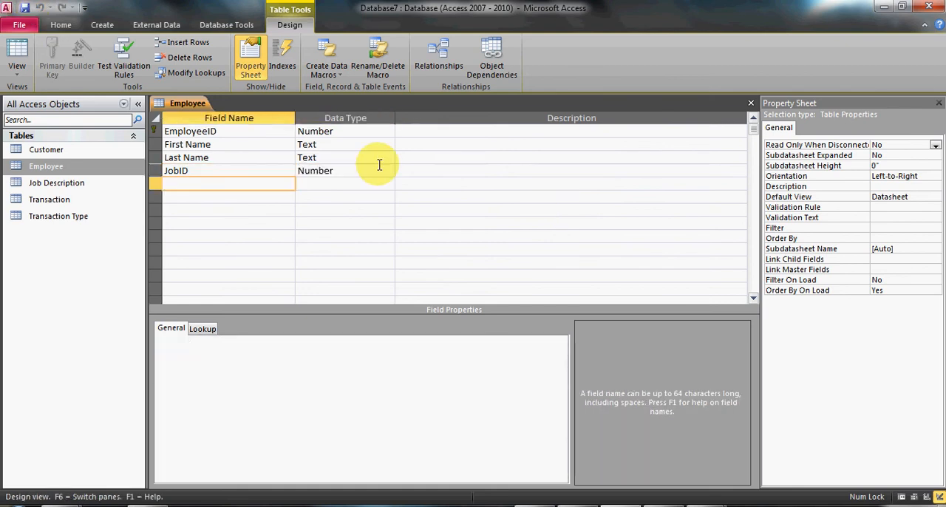
Check the JTypeID values of the job types in the Job Description table and close that table.
double_click(95, 186)
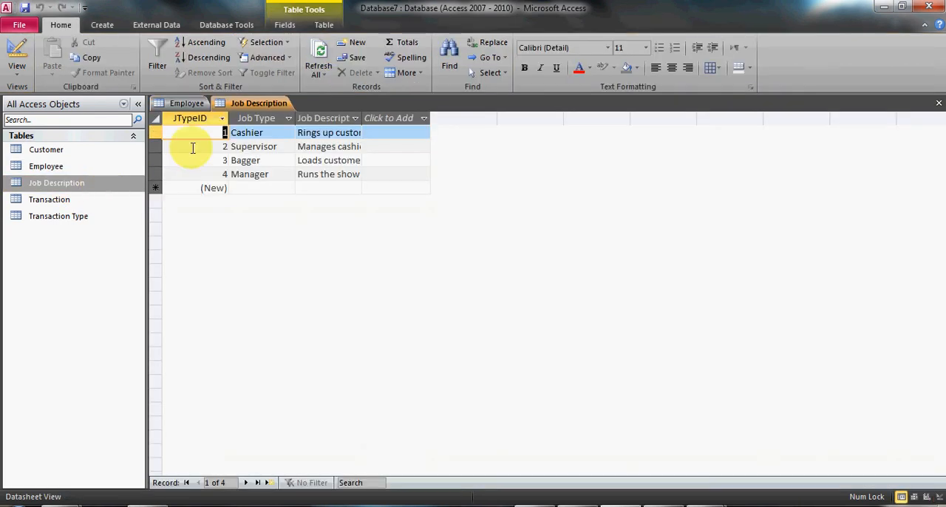
click(215, 135)
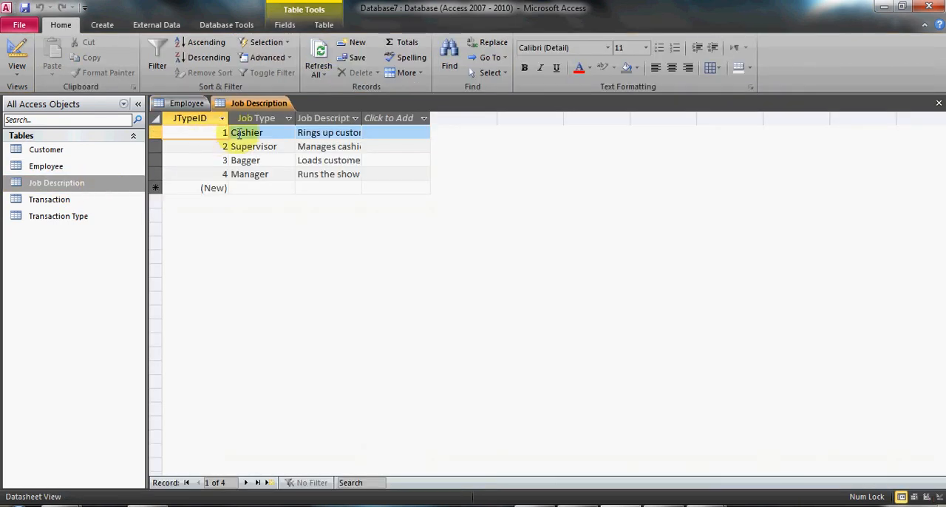
click(939, 104)
Enter 1 as the JobID of the existing employee record in Datasheet view and close the Employee table.
click(16, 52)
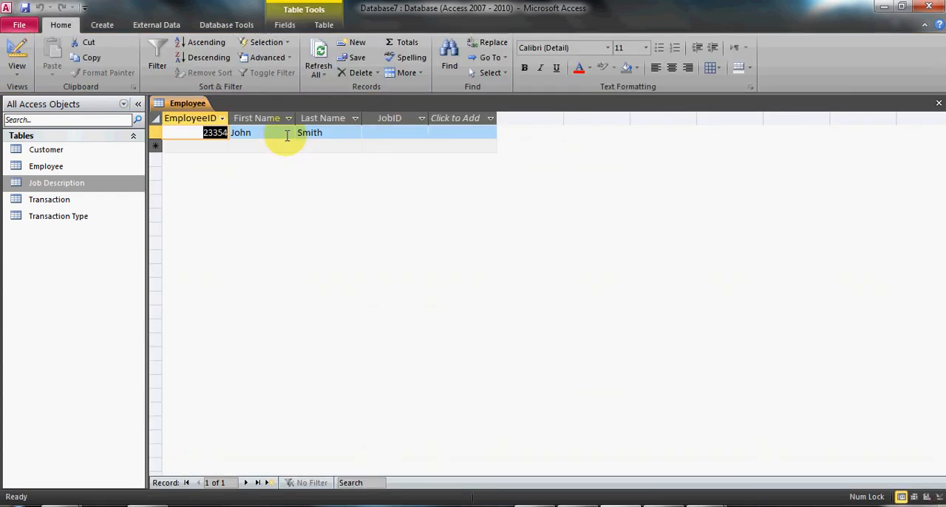
click(395, 133)
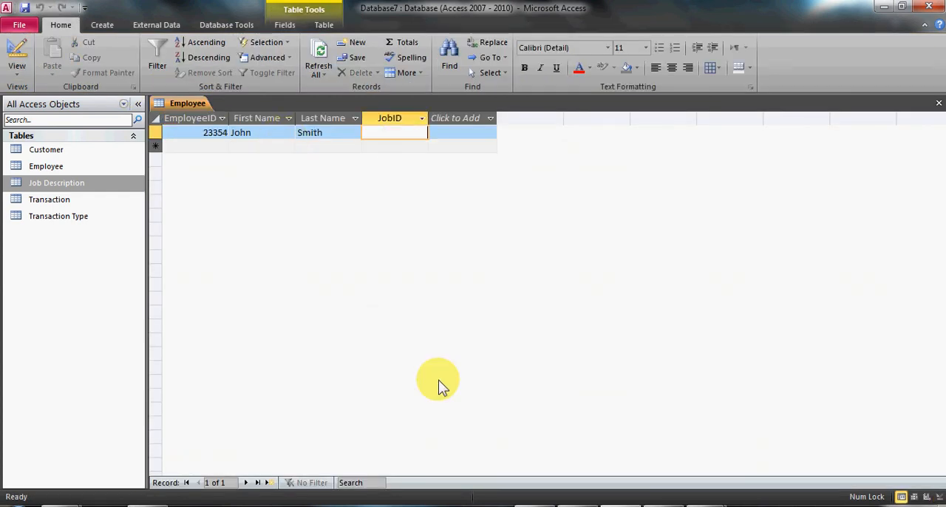
text(1)
key(Return)
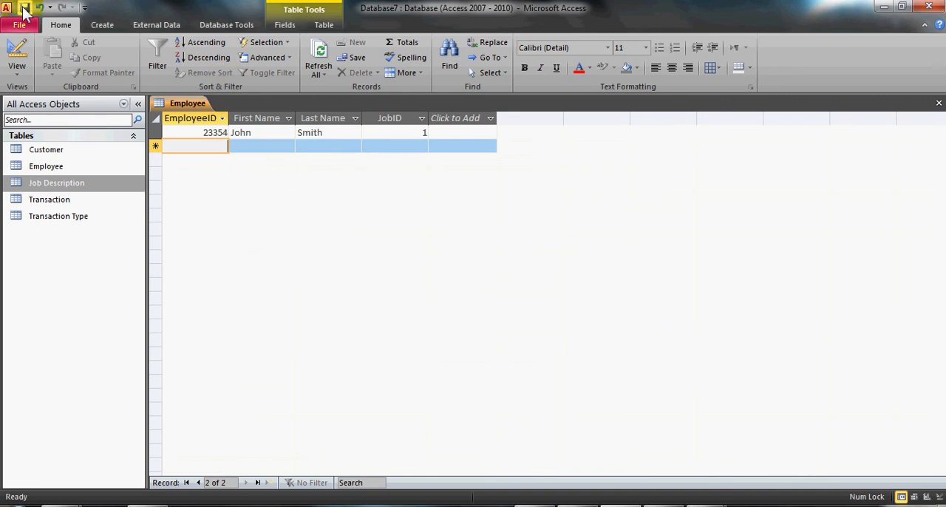
click(938, 102)
Reopen the Relationships window and relate Customer's CardNum to Transaction's CustID, enforcing referential integrity with cascading updates and deletes.
click(226, 25)
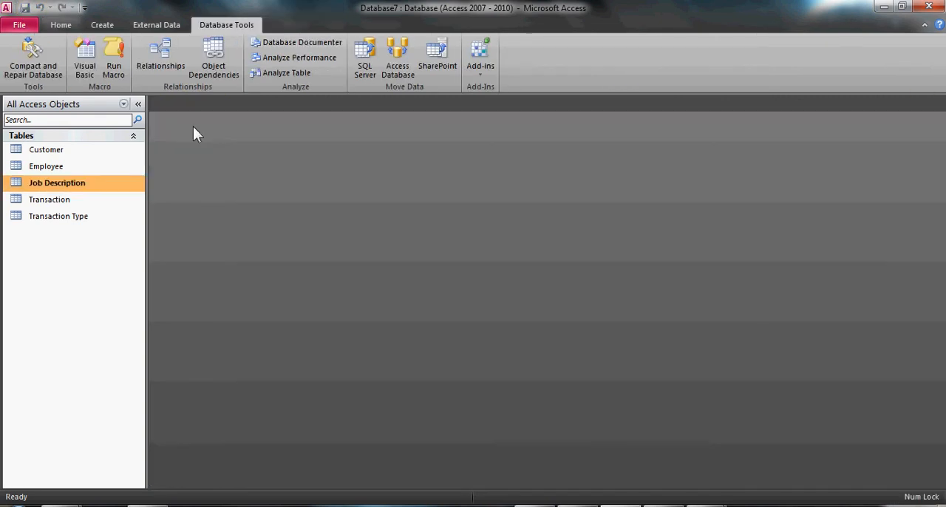
click(149, 54)
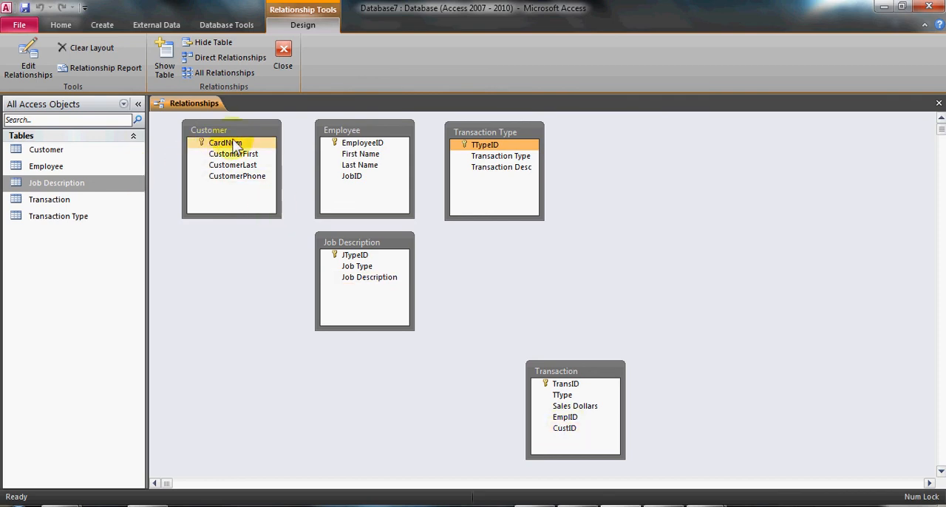
drag(231, 146, 572, 433)
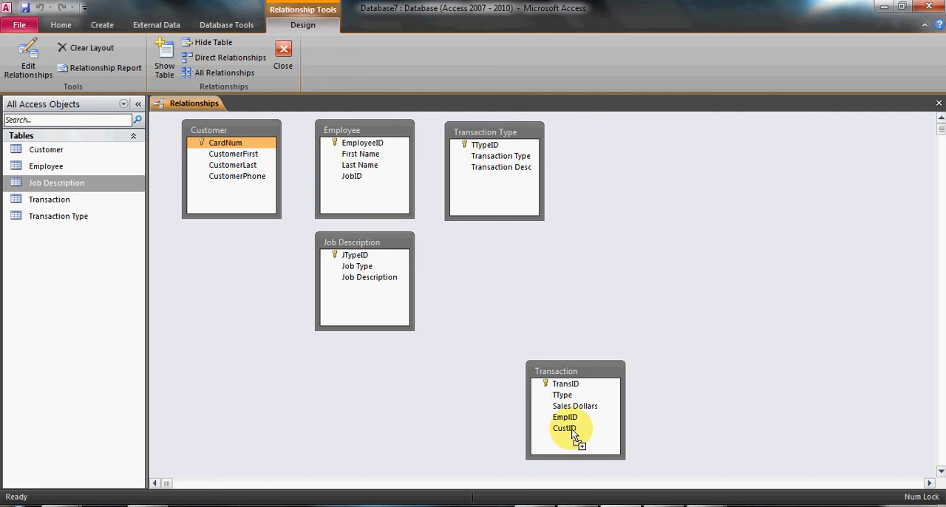
drag(573, 435, 574, 436)
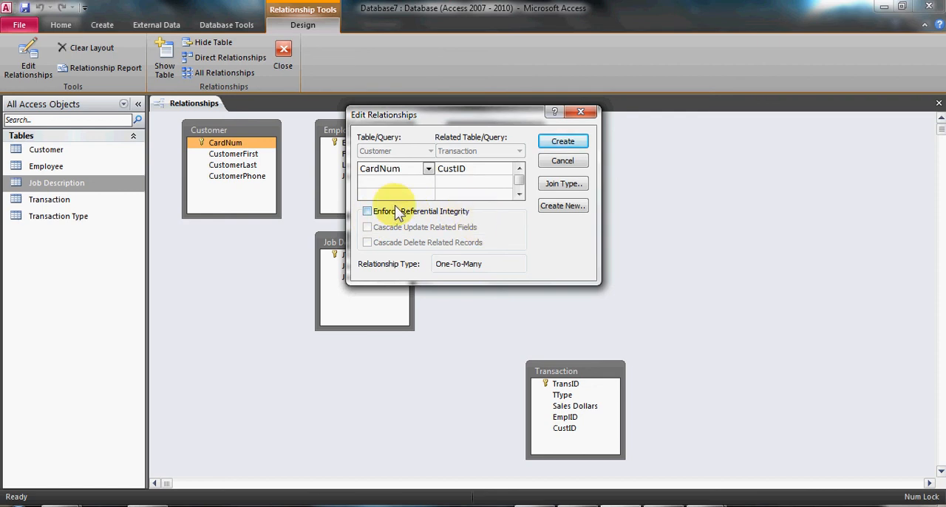
click(368, 211)
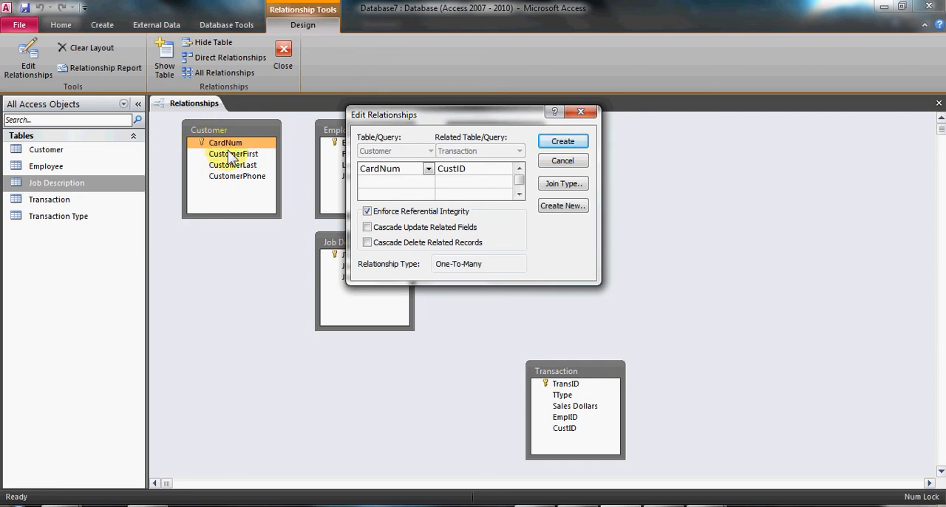
click(367, 227)
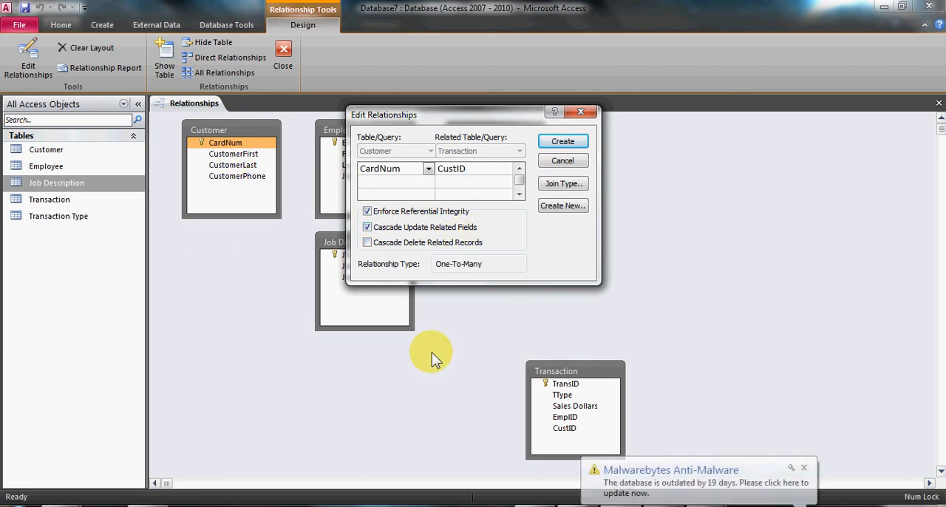
click(804, 468)
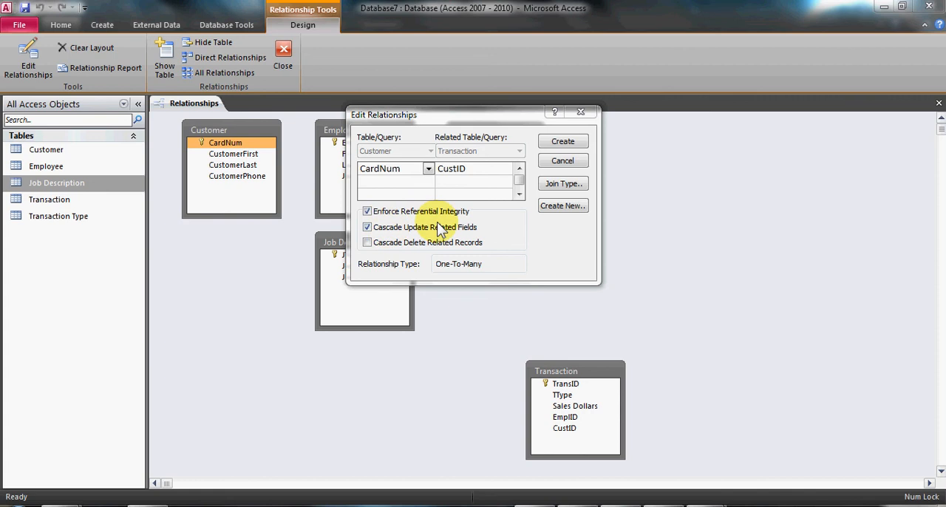
click(368, 242)
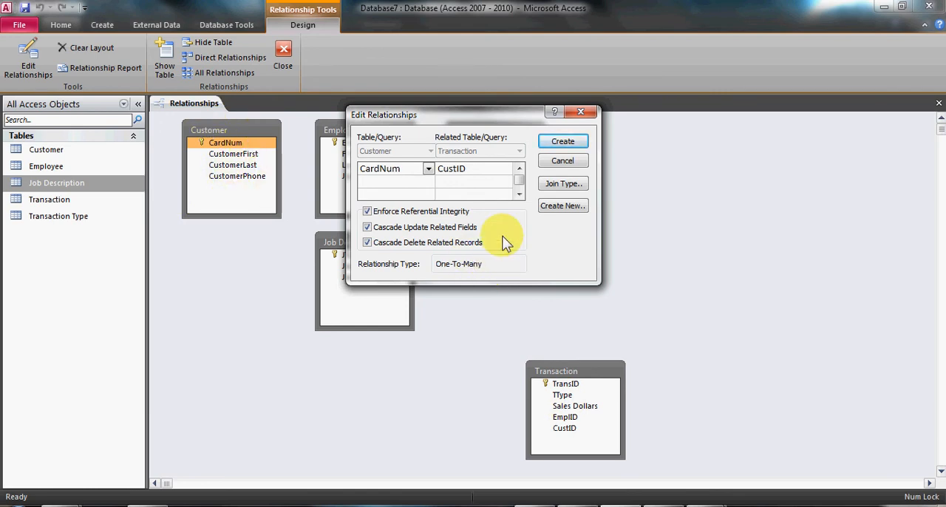
click(563, 142)
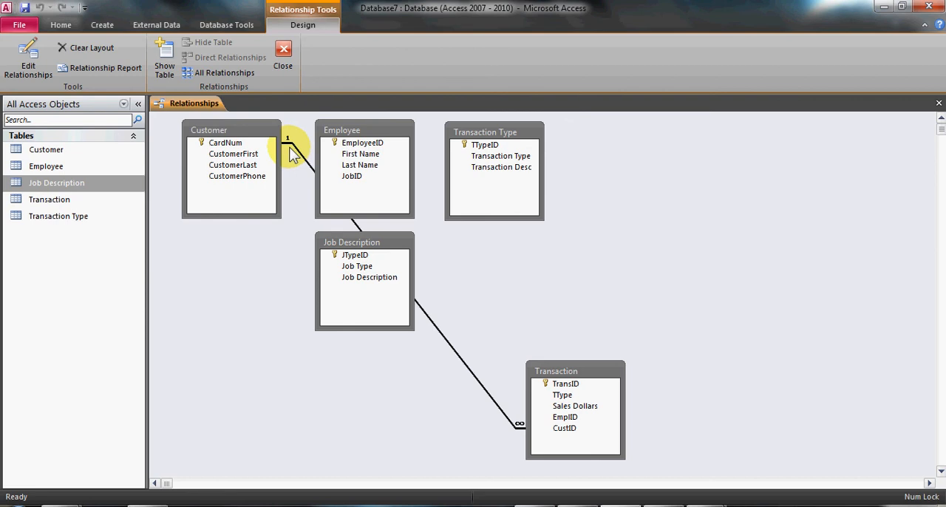
click(258, 147)
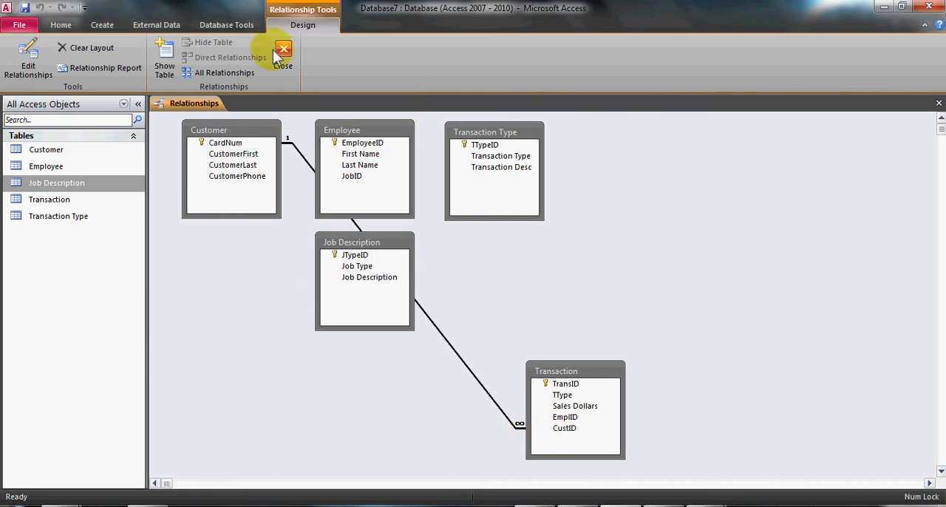
Relate Employee's EmployeeID to Transaction's EmplID, enforcing referential integrity with cascading updates and deletes.
click(353, 147)
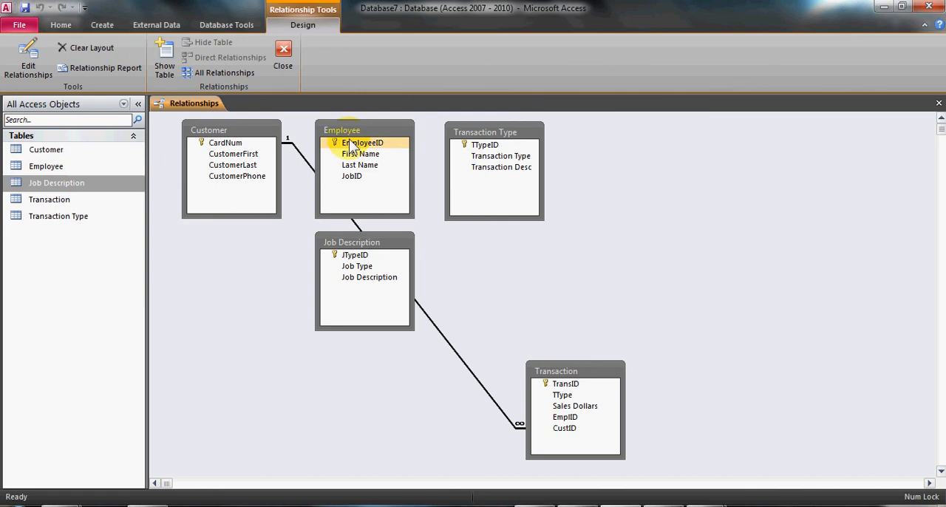
drag(353, 147, 569, 419)
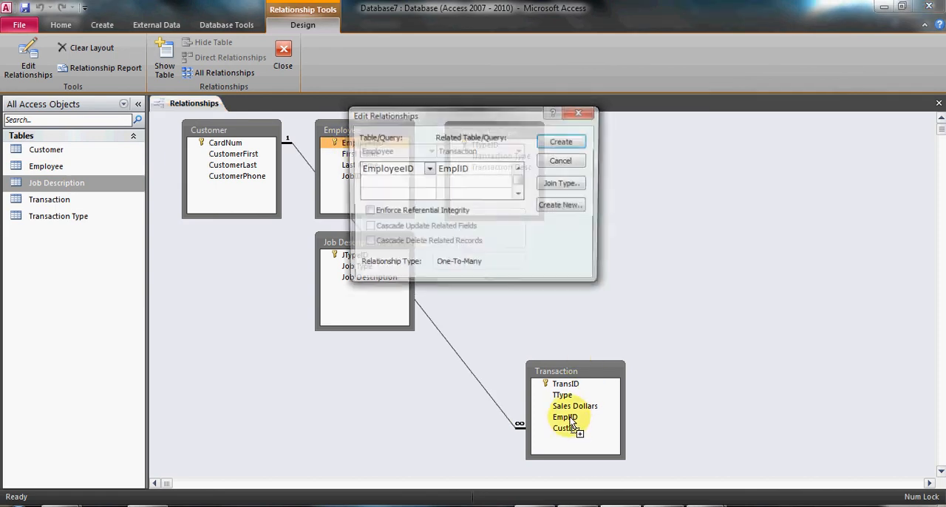
drag(362, 116, 567, 111)
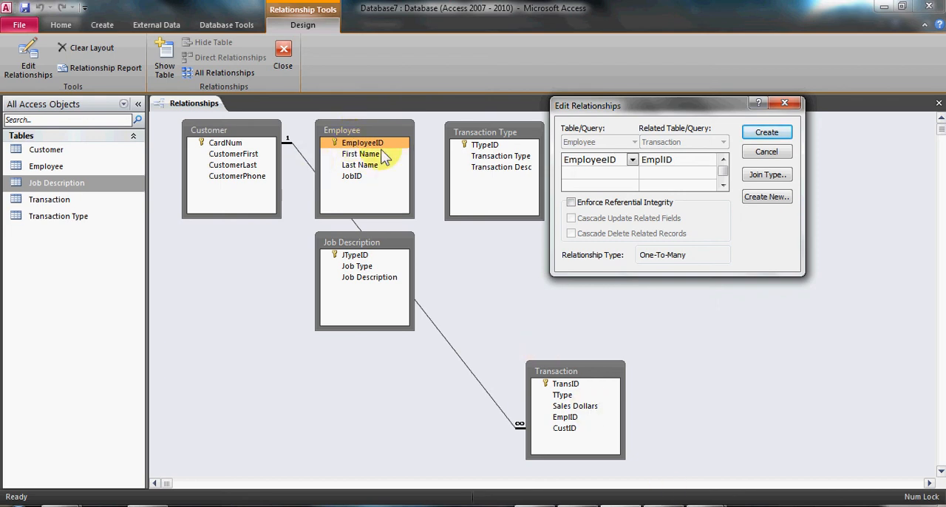
click(584, 203)
click(575, 217)
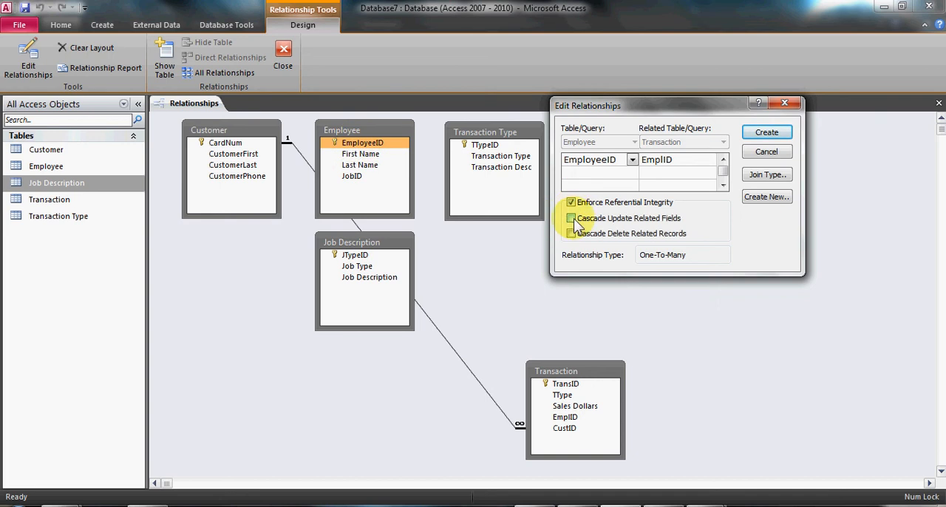
click(654, 234)
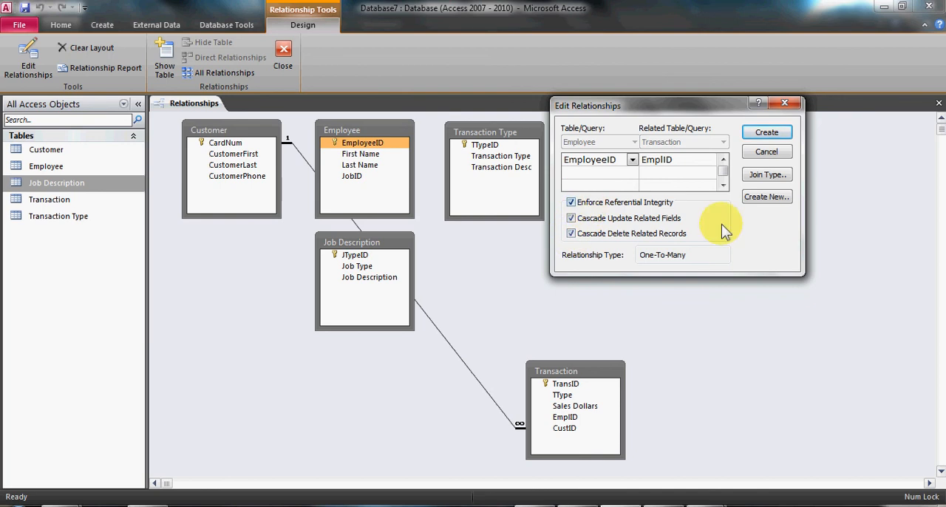
click(768, 136)
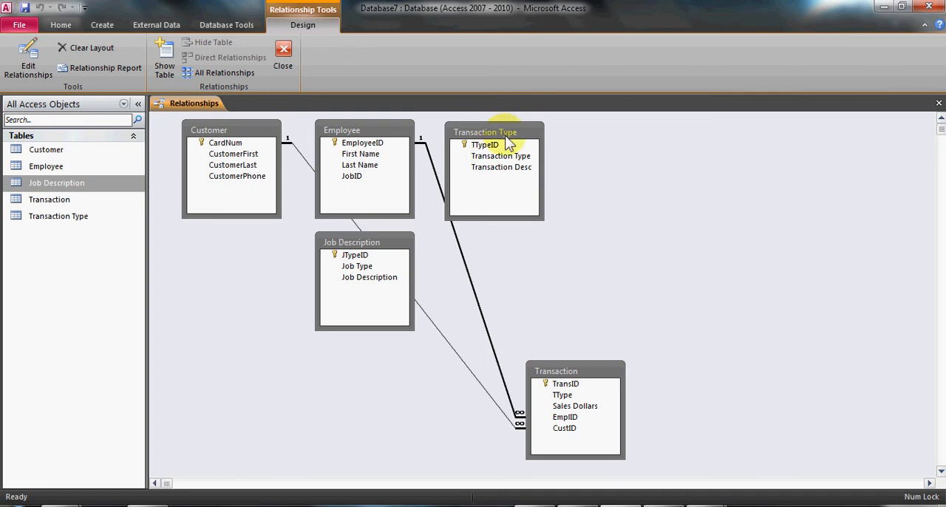
Relate Transaction Type's TTypeID to Transaction's TType, enforcing referential integrity with cascading updates and deletes.
drag(506, 141, 598, 158)
mouse_move(567, 368)
mouse_down()
mouse_move(615, 288)
mouse_move(528, 393)
mouse_move(577, 366)
mouse_up()
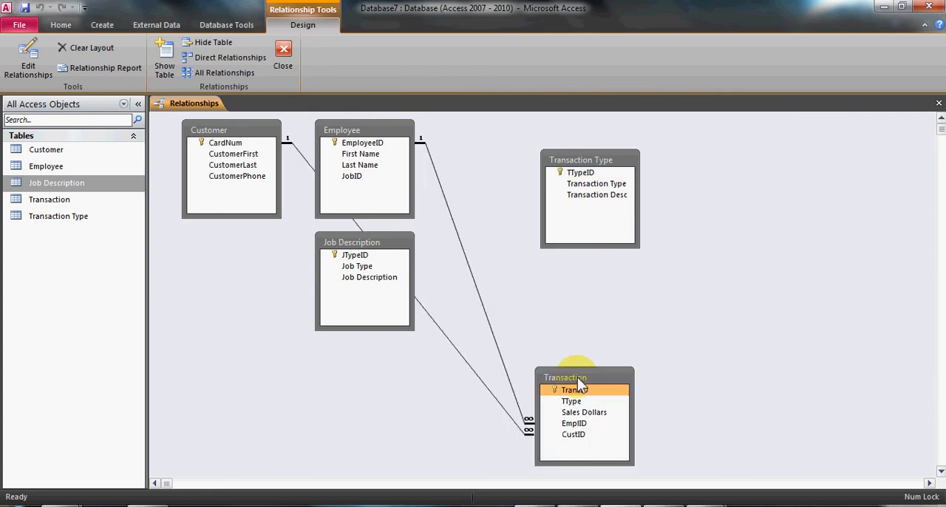
drag(589, 164, 524, 135)
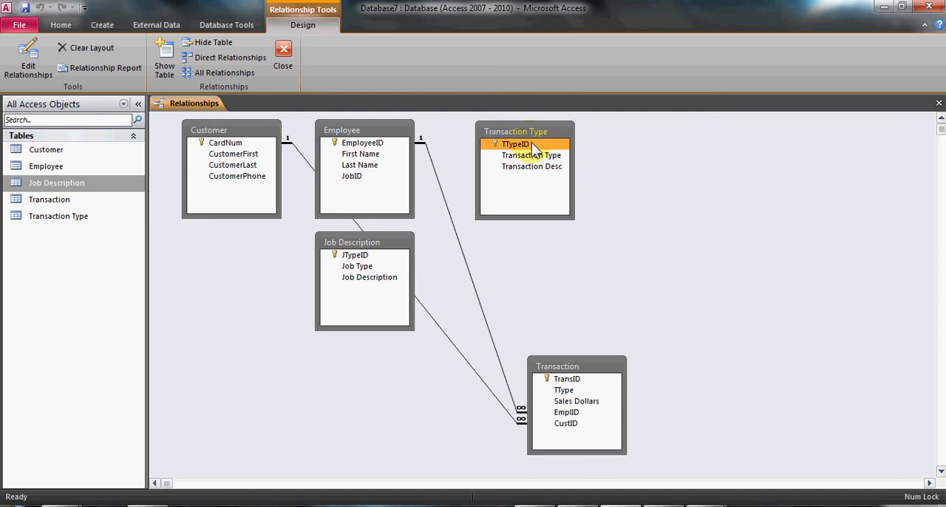
drag(531, 145, 566, 392)
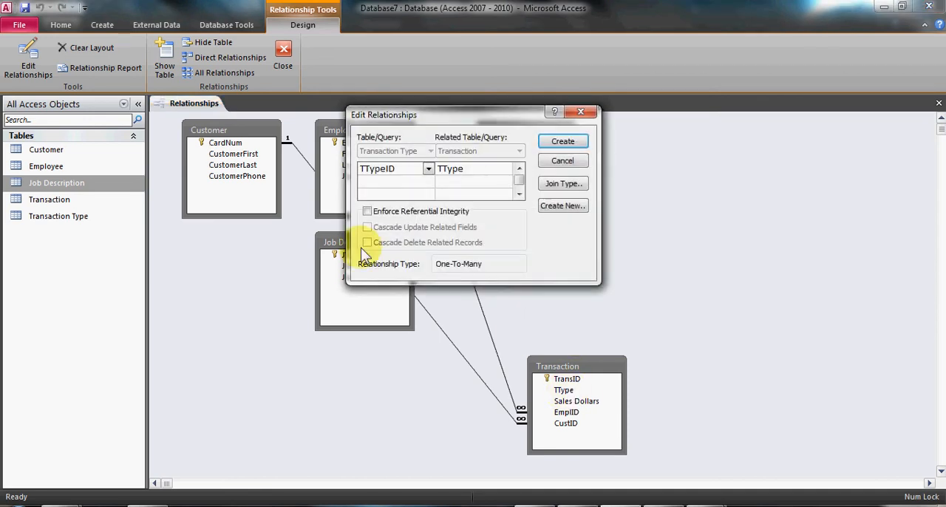
click(367, 211)
click(367, 227)
click(367, 242)
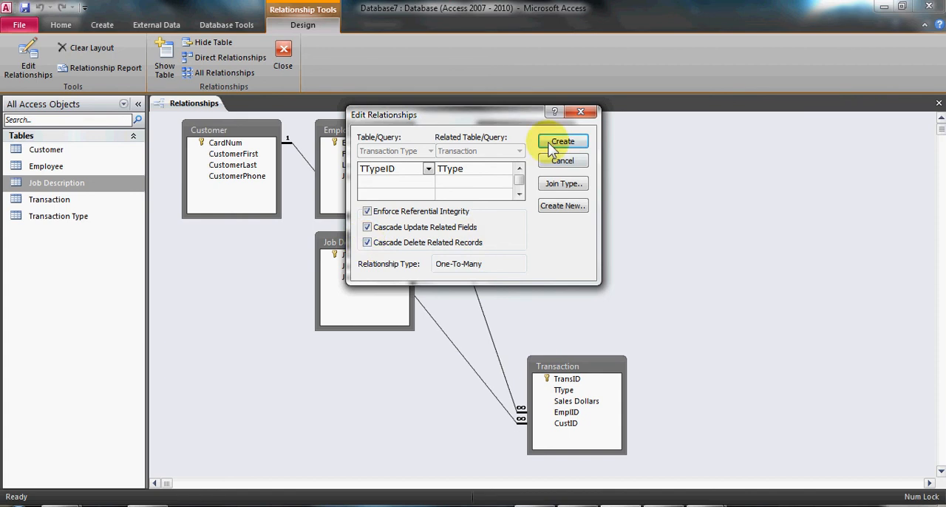
click(562, 142)
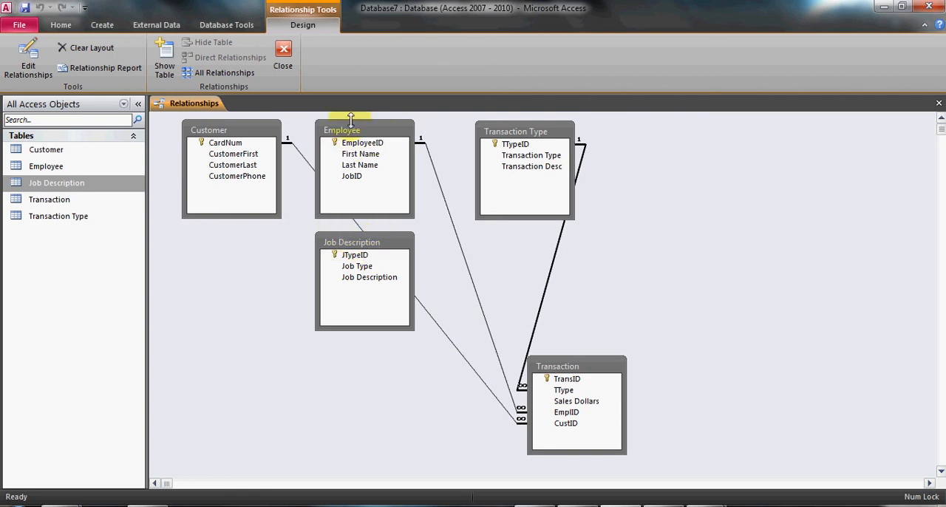
Relate Job Description's JTypeID to Employee's JobID, enforcing referential integrity with cascading updates and deletes.
click(358, 256)
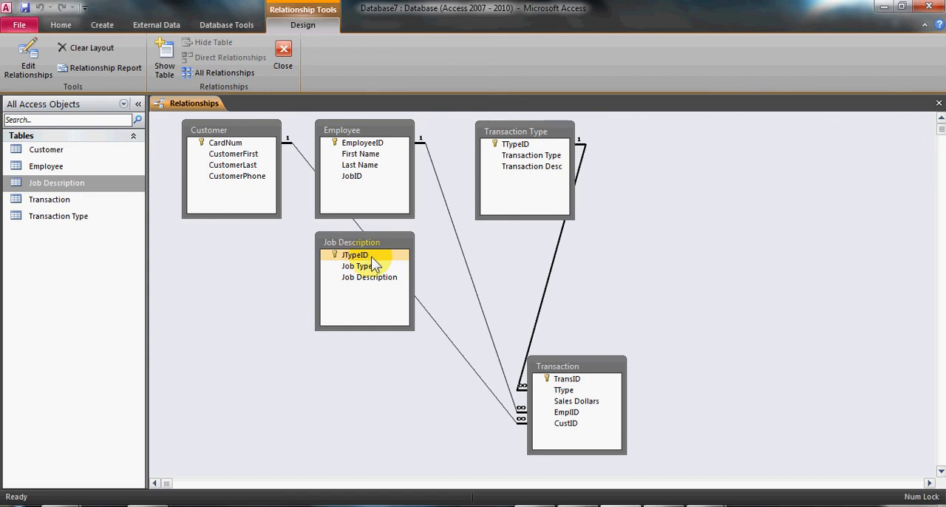
drag(371, 257, 354, 180)
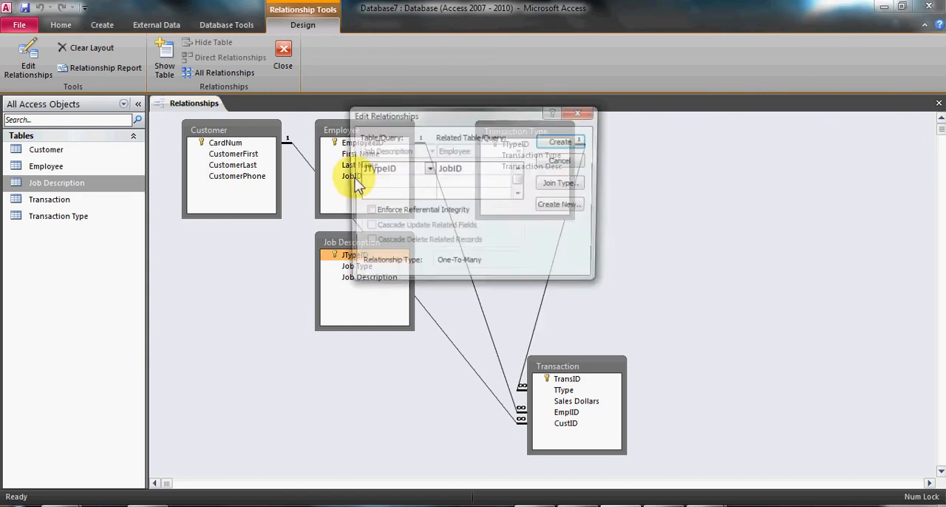
drag(471, 109, 673, 108)
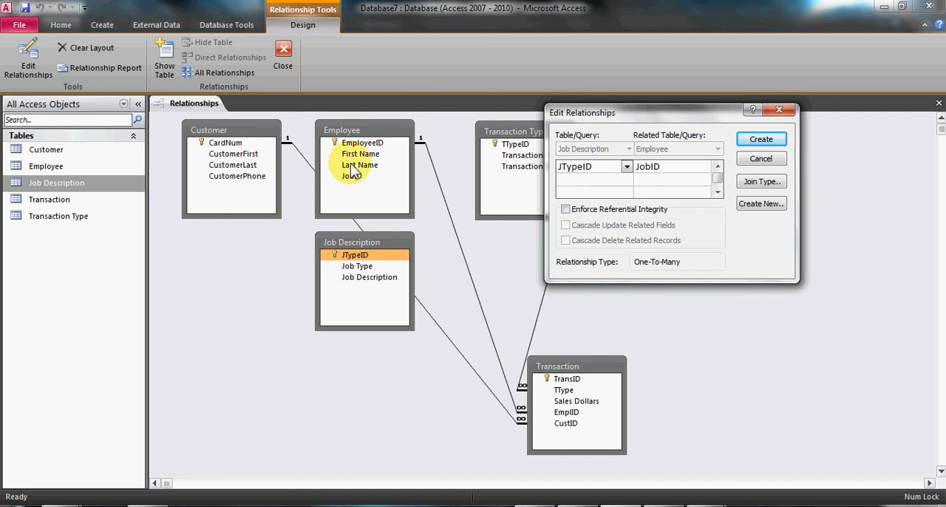
click(564, 209)
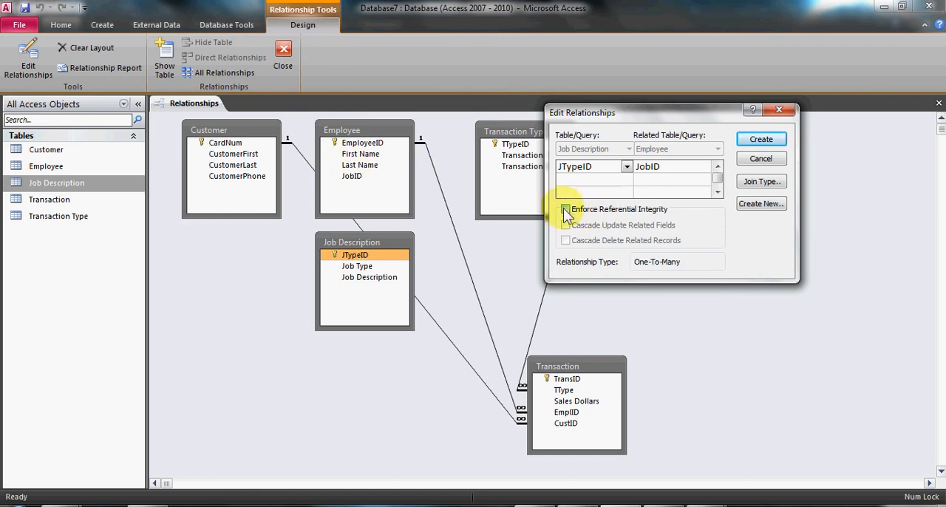
click(564, 225)
click(566, 240)
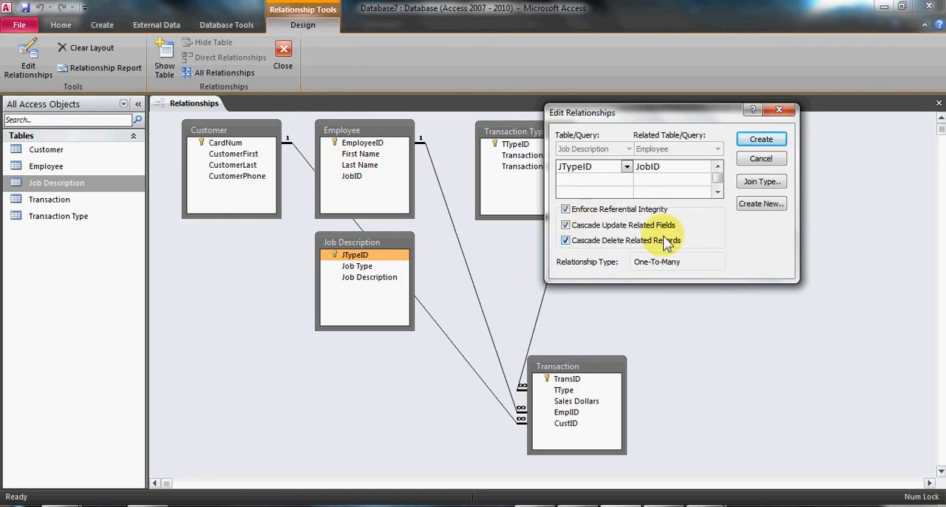
click(757, 142)
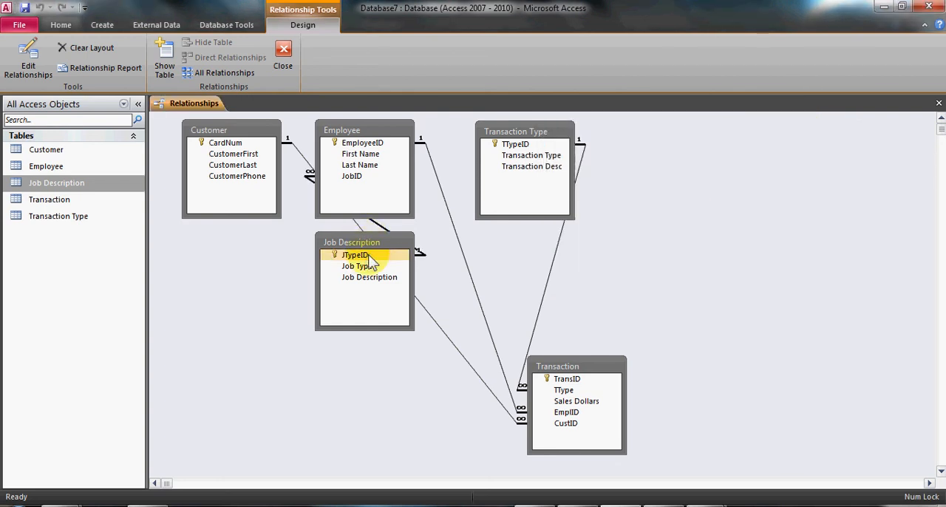
click(360, 180)
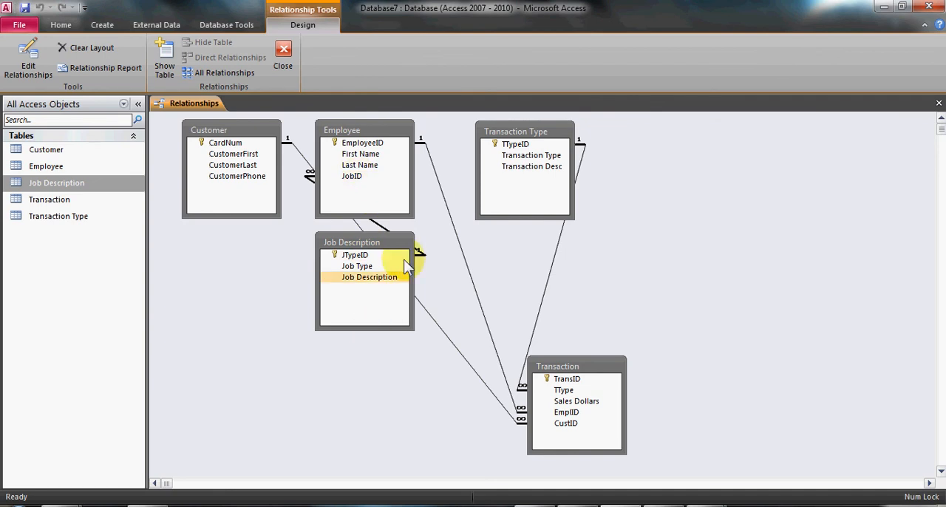
click(369, 267)
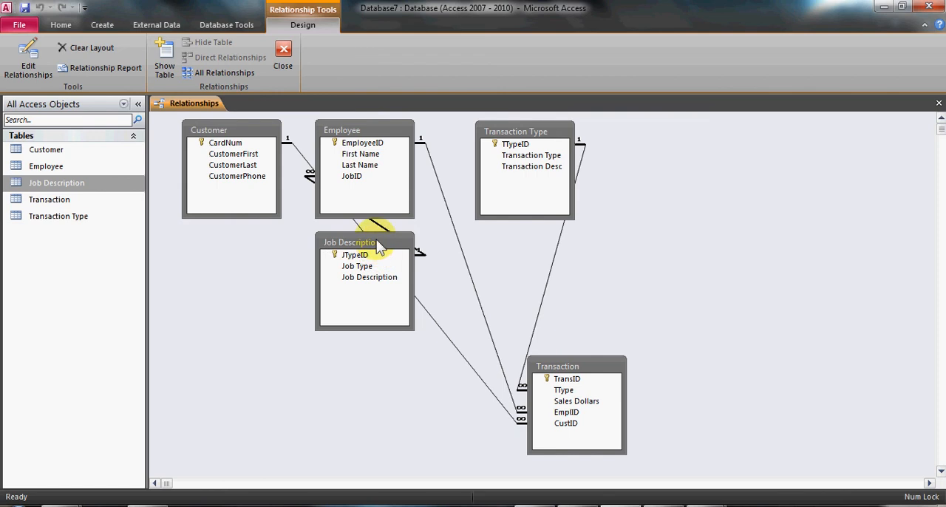
Rearrange the relationship diagram with Job Description beside Employee, Customer below Employee, and Transaction between those tables and Transaction Type.
drag(379, 246, 261, 282)
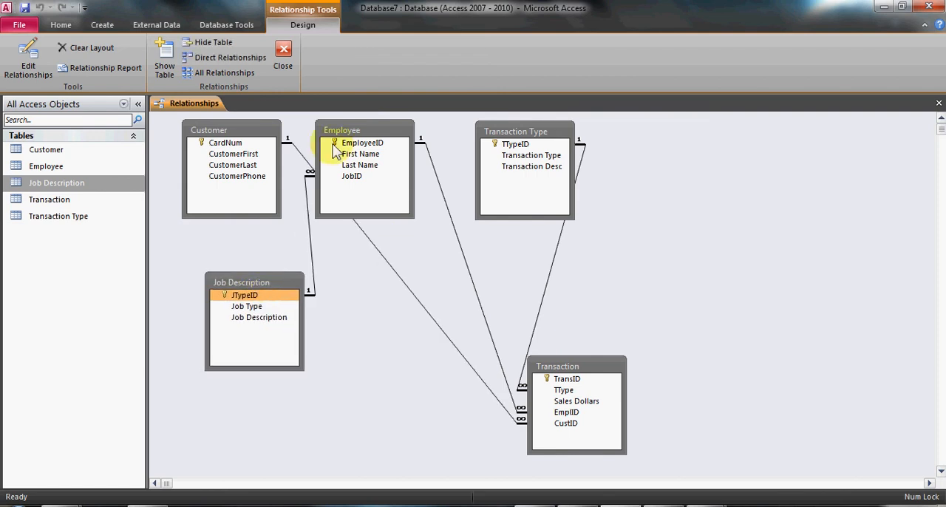
drag(349, 136, 366, 125)
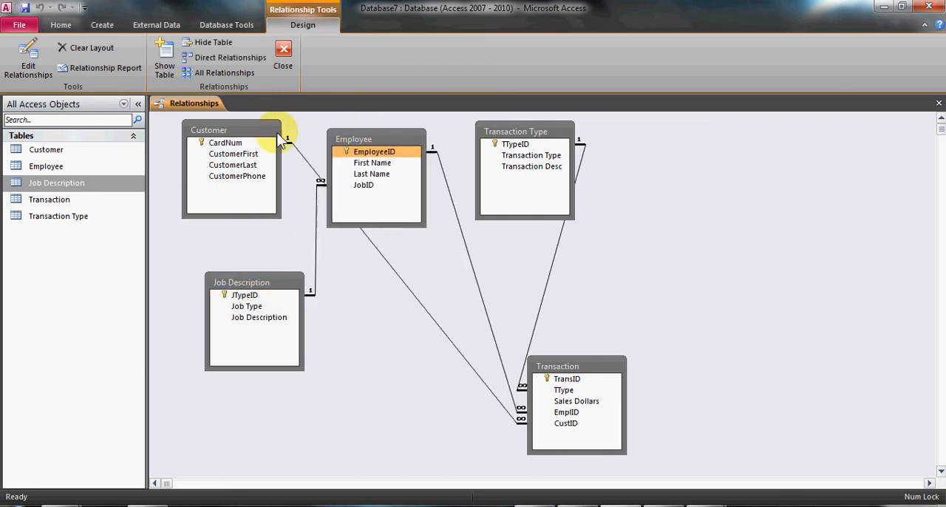
drag(266, 130, 380, 275)
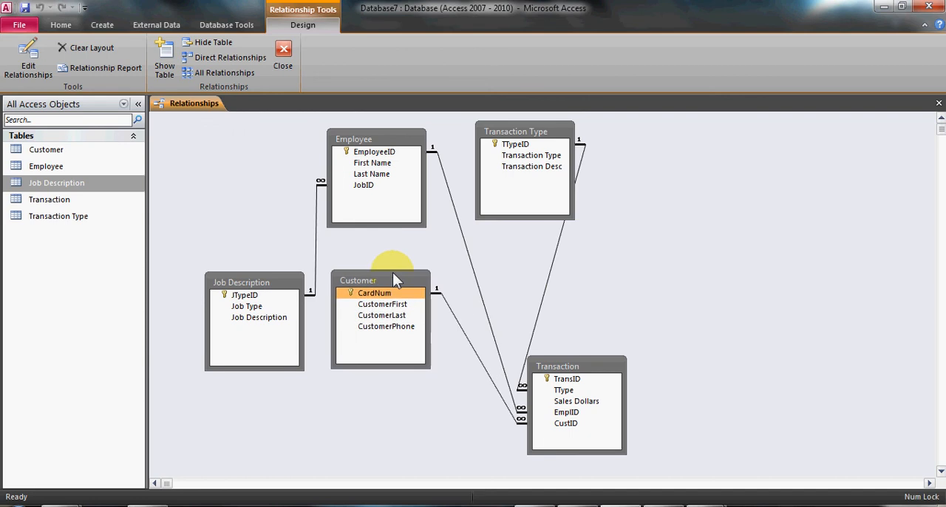
drag(282, 283, 267, 175)
drag(540, 126, 703, 137)
click(570, 373)
drag(572, 366, 546, 214)
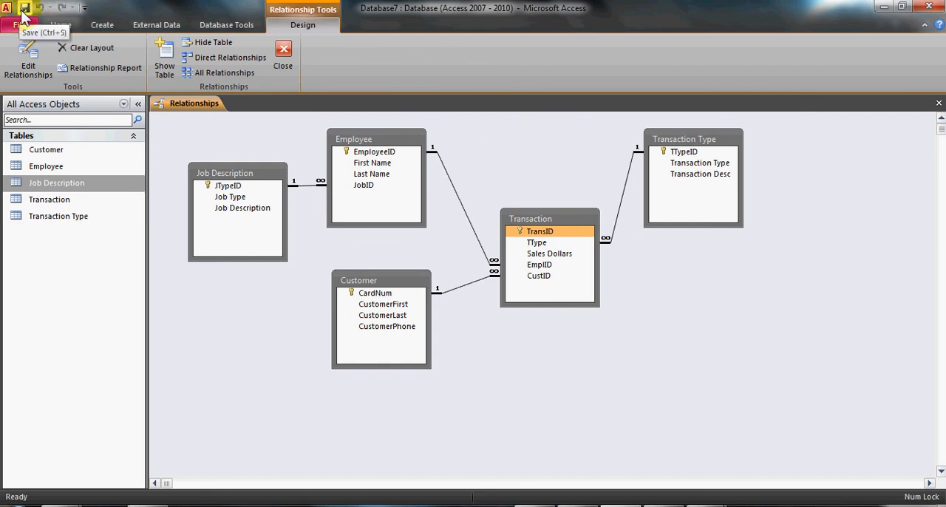
Close the Relationships window, reopen it to check the table layout and links, and close it again.
click(283, 59)
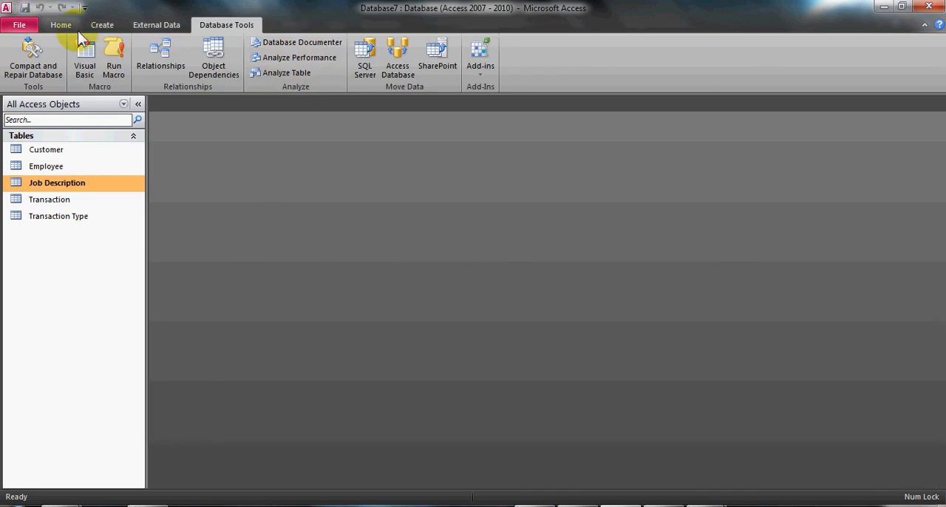
click(160, 67)
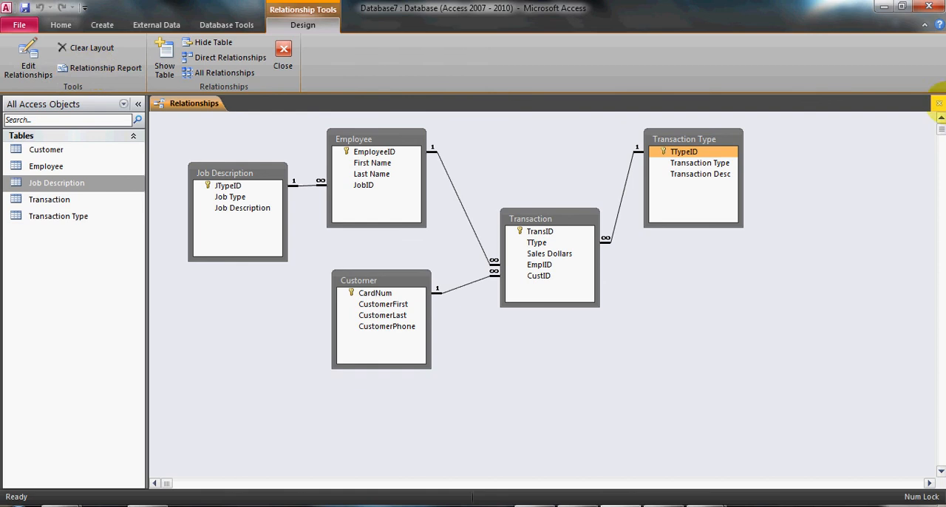
click(936, 104)
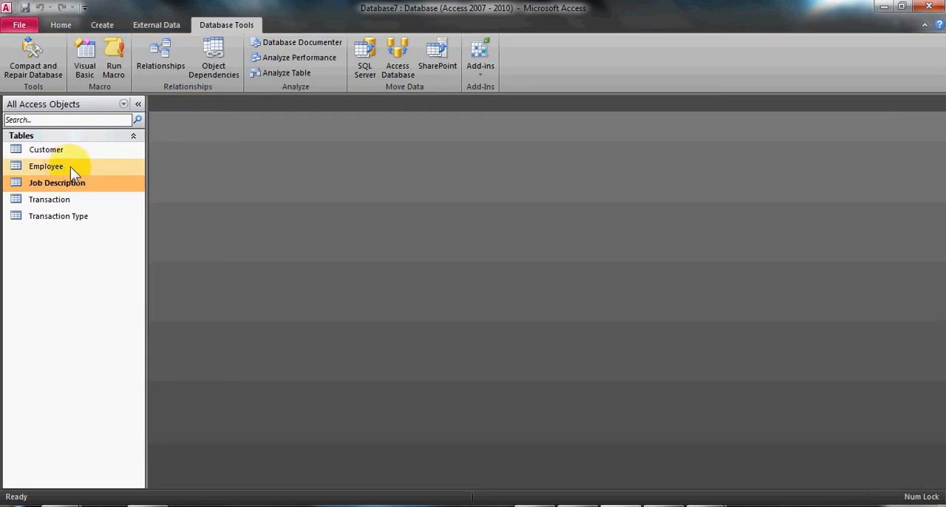
Open the Transaction table in Datasheet view to examine its new-record row and TType field, and close the table.
double_click(71, 201)
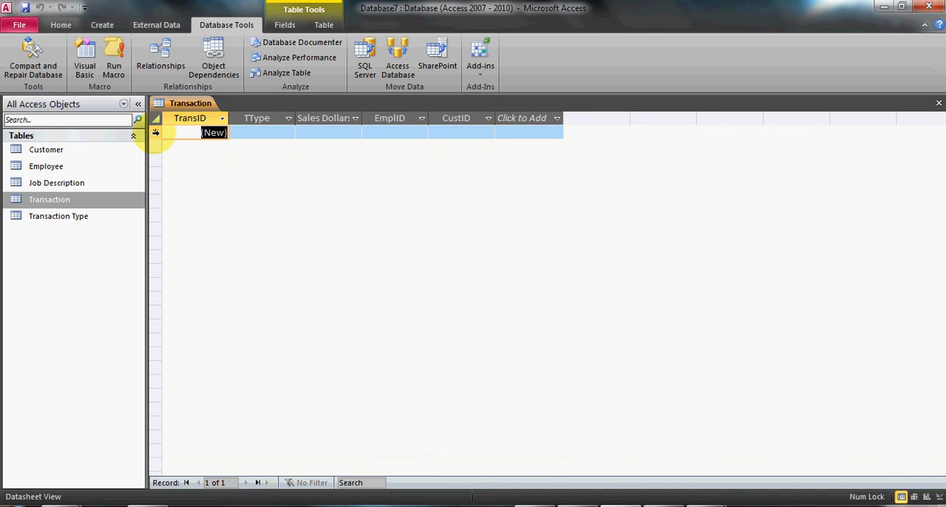
click(155, 133)
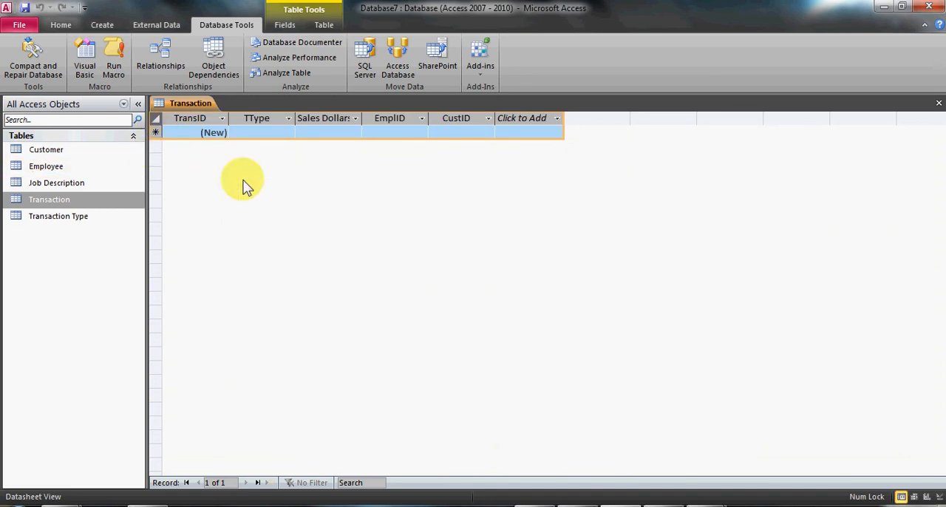
click(272, 132)
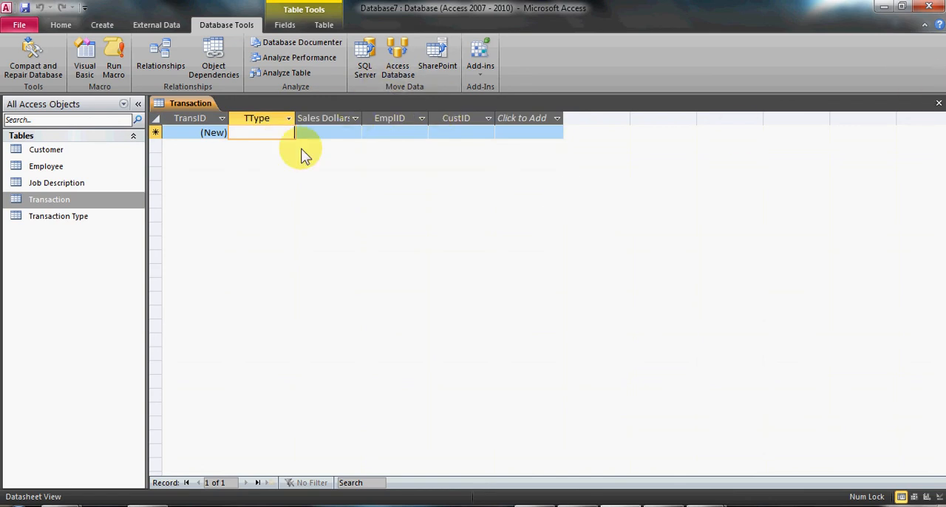
click(939, 105)
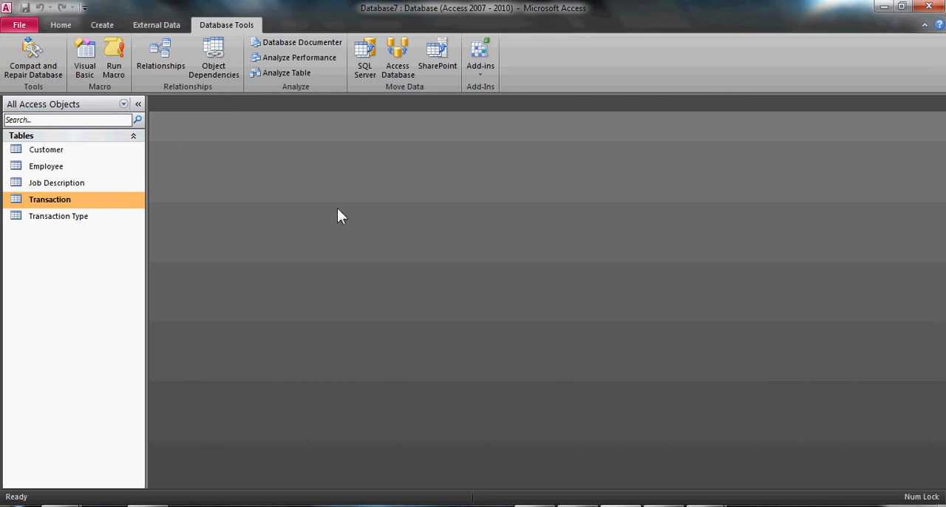
click(707, 504)
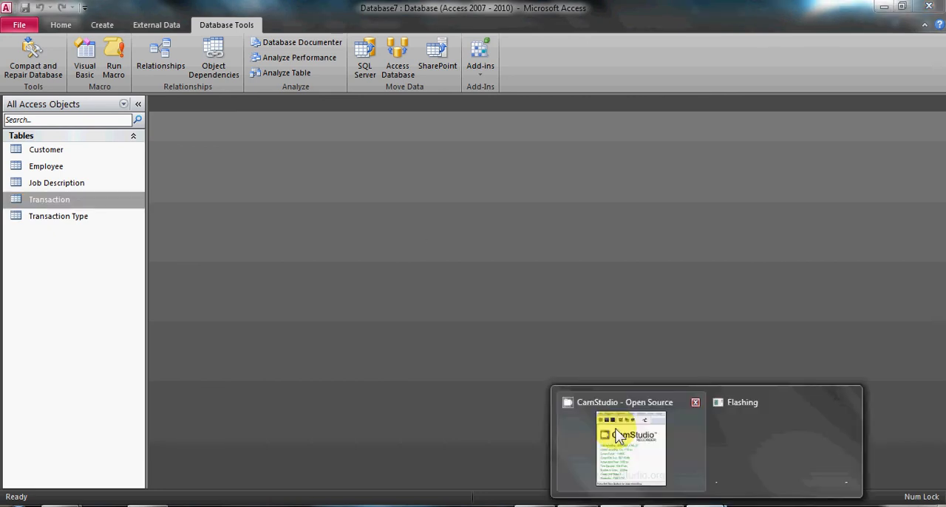